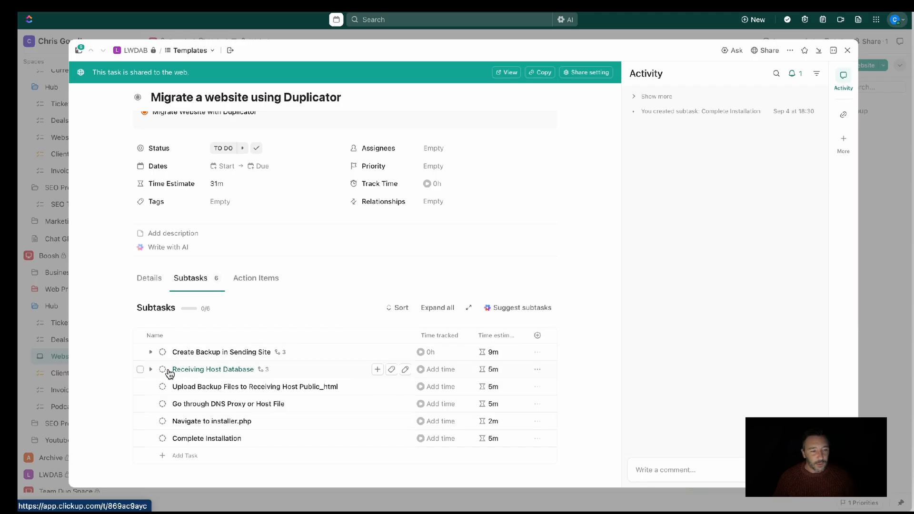
Check the subtasks under Receiving Host Database, collapse them again and expand Create Backup in Sending Site
left_click(150, 370)
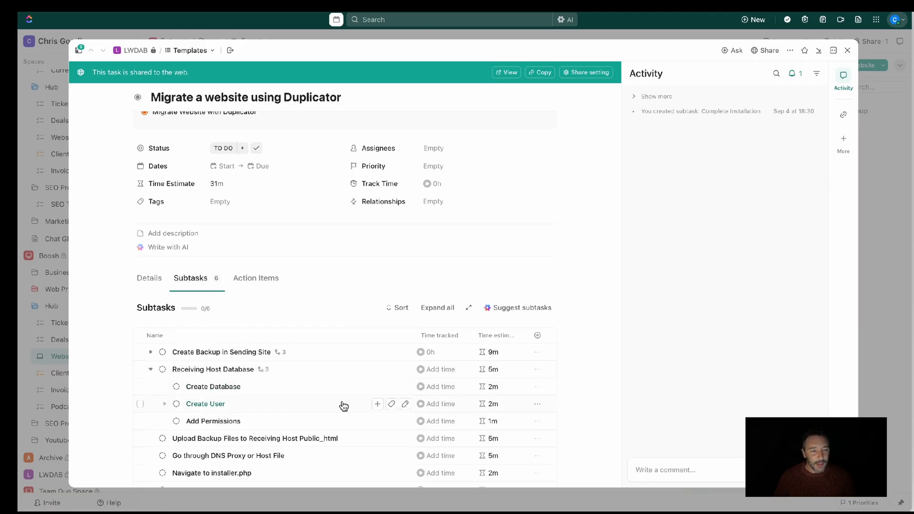
left_click(151, 369)
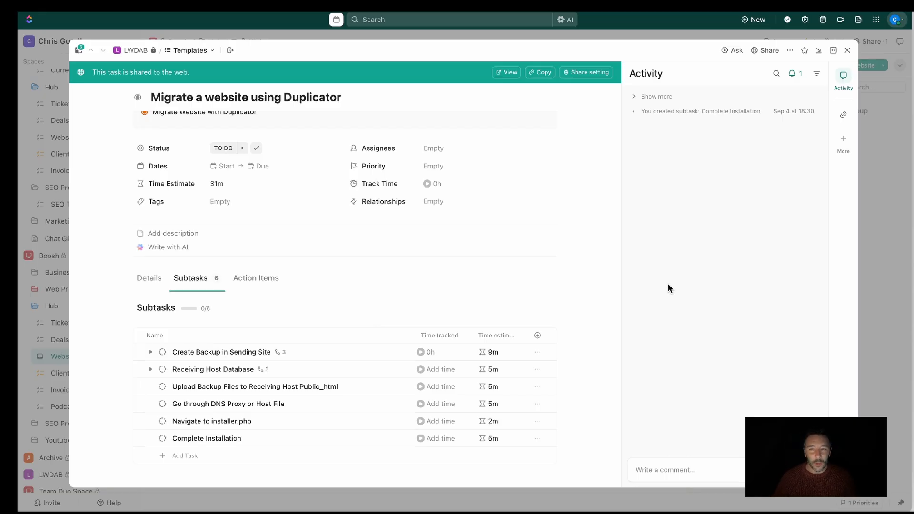
scroll(527, 280, "up", 3)
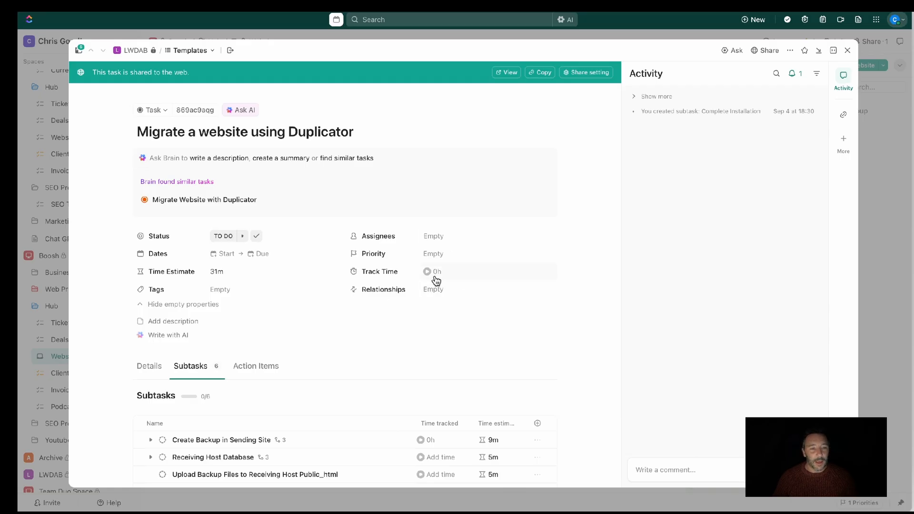
scroll(433, 284, "down", 3)
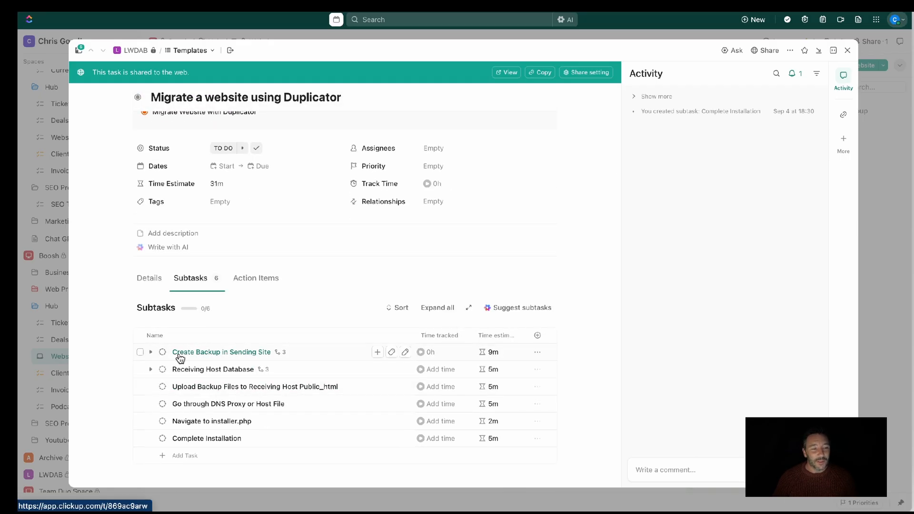
left_click(150, 352)
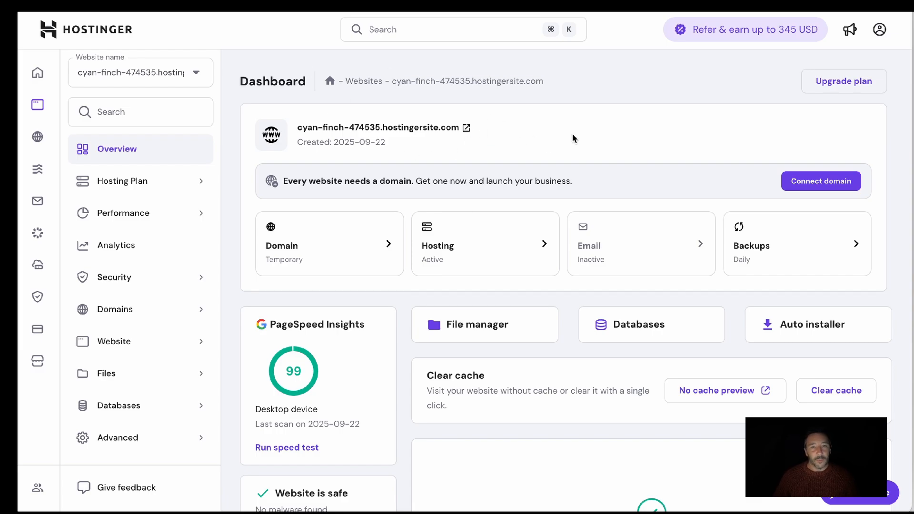
Look over the receiving site's Hostinger dashboard and the Power Up website's home page
scroll(607, 124, "down", 1)
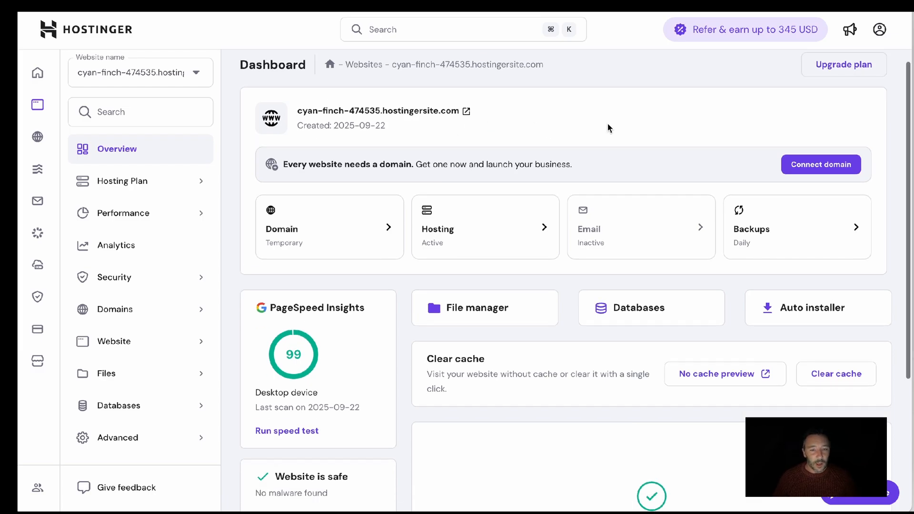
scroll(608, 125, "up", 1)
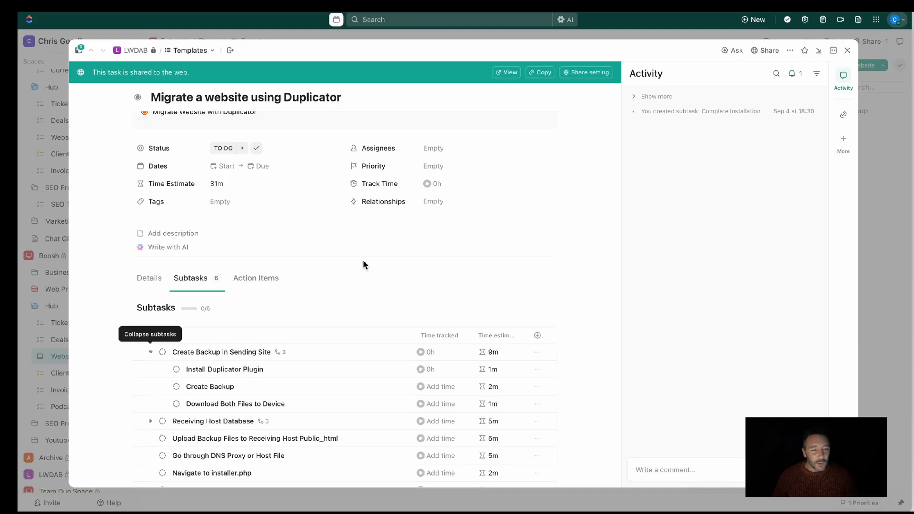
scroll(364, 261, "down", 1)
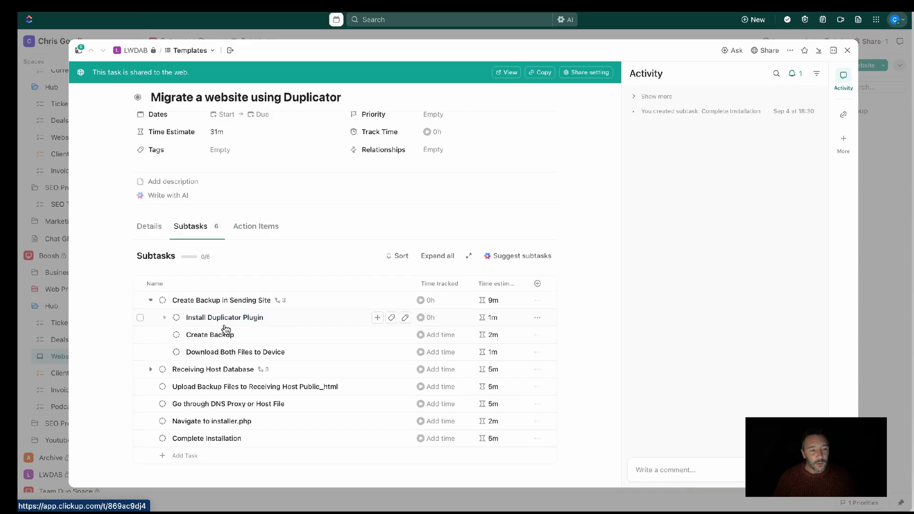
Start time tracking on the Install Duplicator Plugin subtask, and open the Add Plugins page in the Power Up site's WordPress admin
left_click(421, 318)
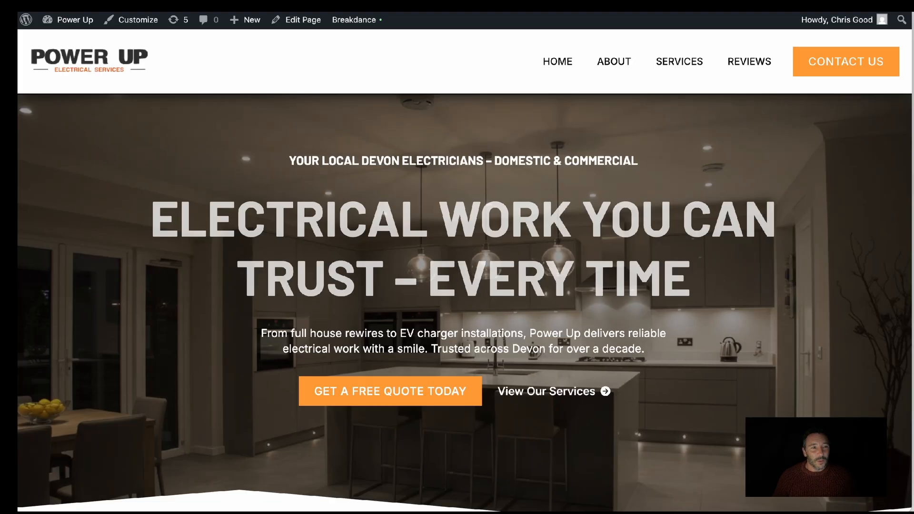
mouse_move(72, 22)
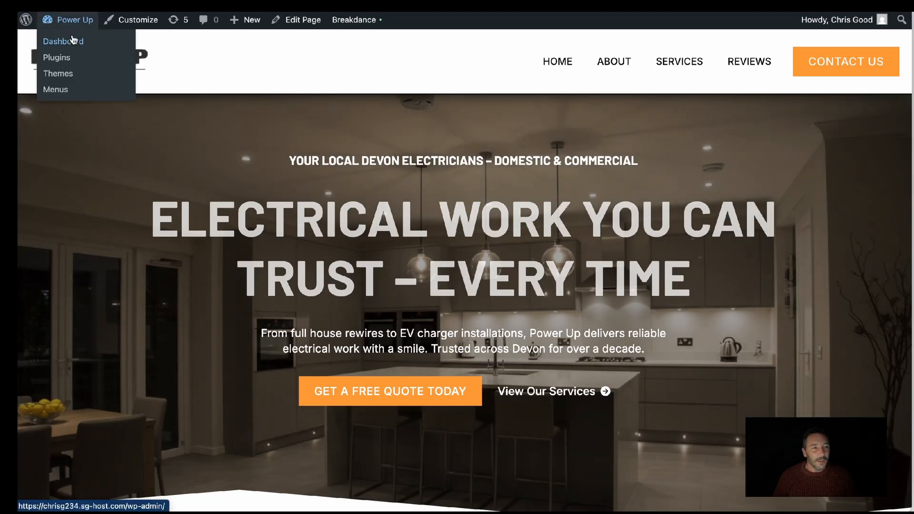
left_click(70, 43)
mouse_move(71, 230)
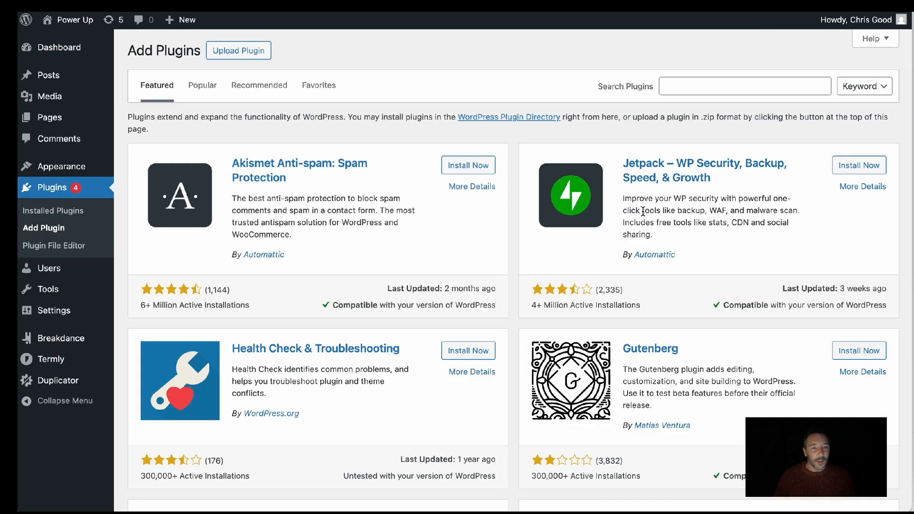
Search the plugins for "duplicator", update the Duplicator – Backups & Migration plugin, and open its Backups page
left_click(733, 91)
type("duplicator")
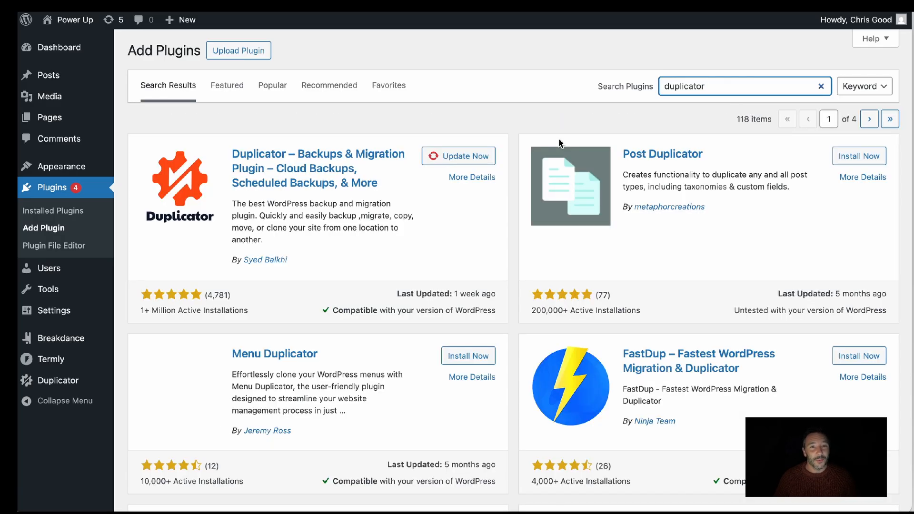
left_click(450, 163)
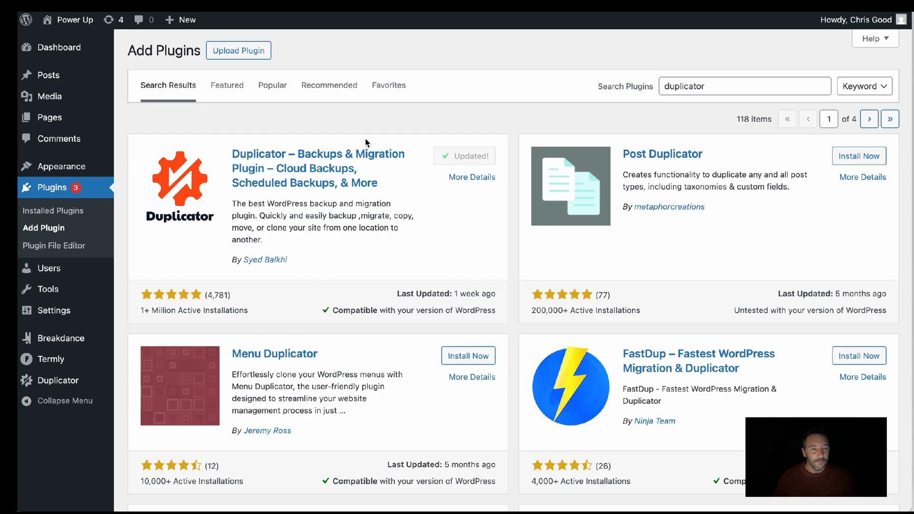
mouse_move(57, 380)
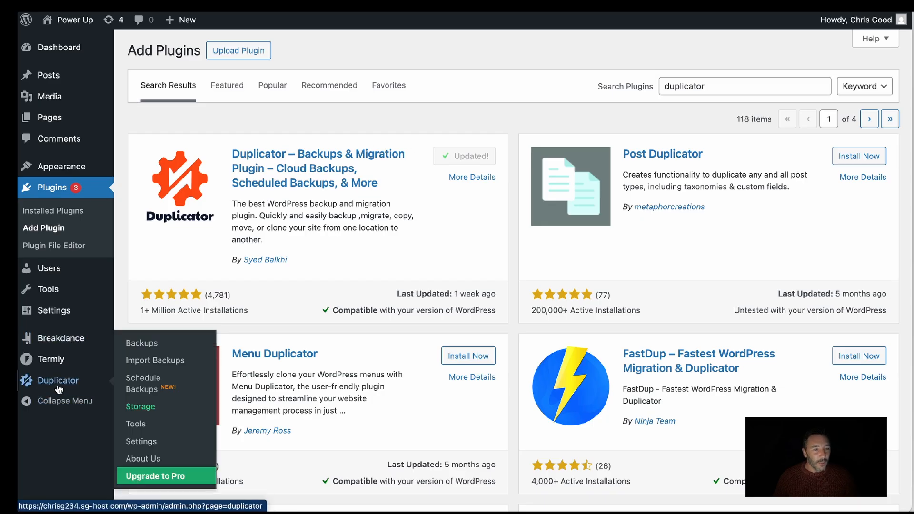
left_click(173, 321)
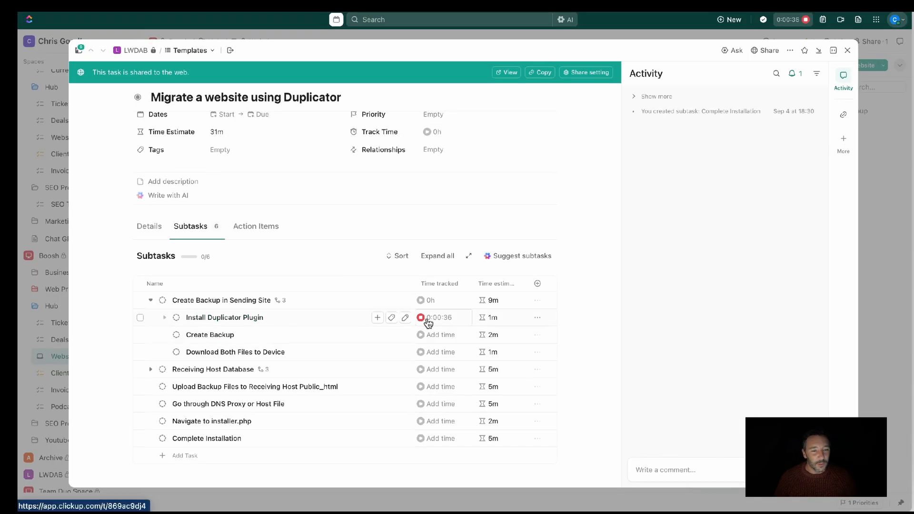
In ClickUp, stop the timer on Install Duplicator Plugin, set the subtask to Complete and show closed subtasks
left_click(426, 319)
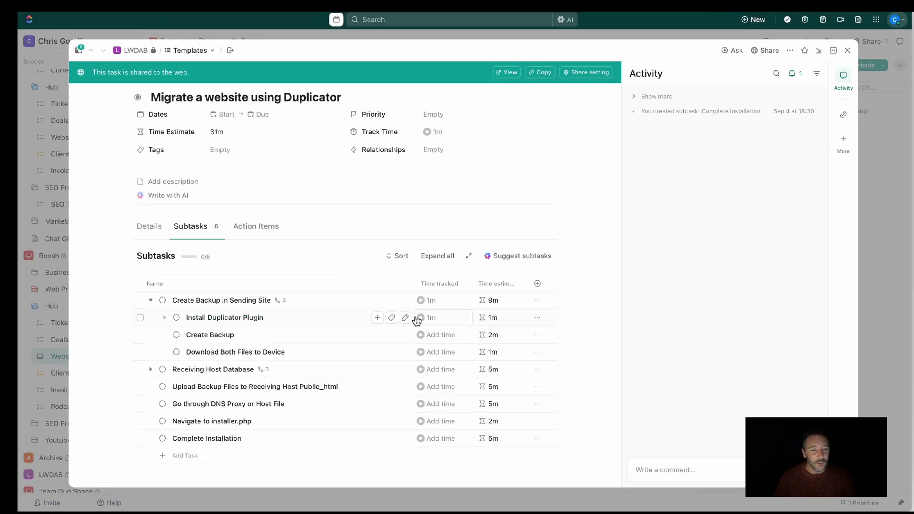
left_click(179, 319)
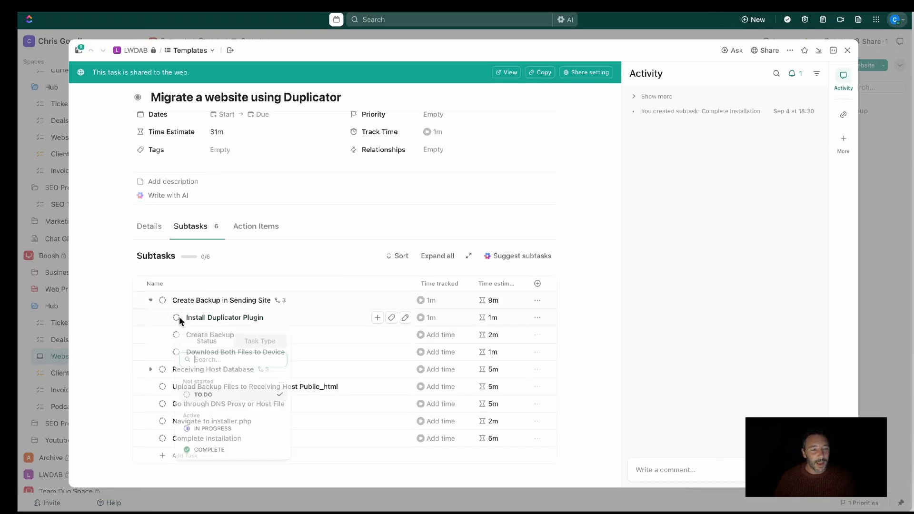
left_click(206, 452)
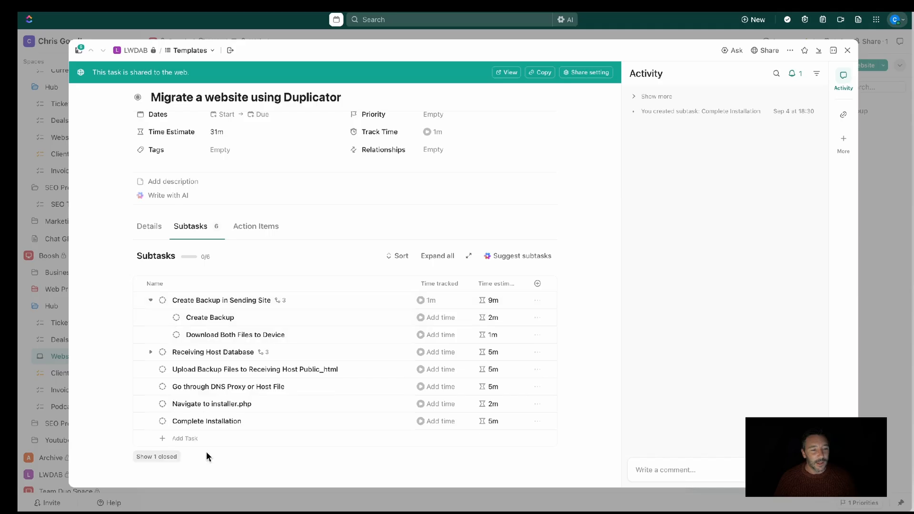
left_click(162, 457)
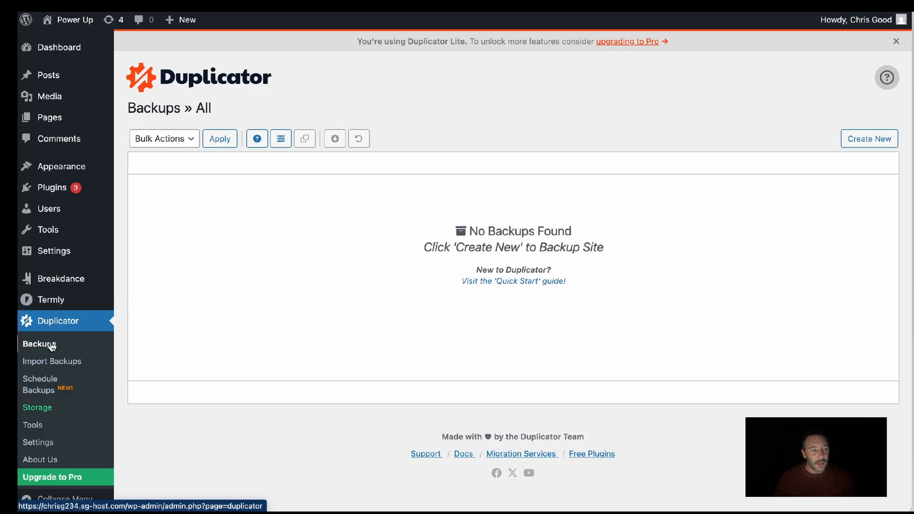
In the WordPress admin, create a new Duplicator backup named 20250922_powerup and run the site scan
left_click(869, 139)
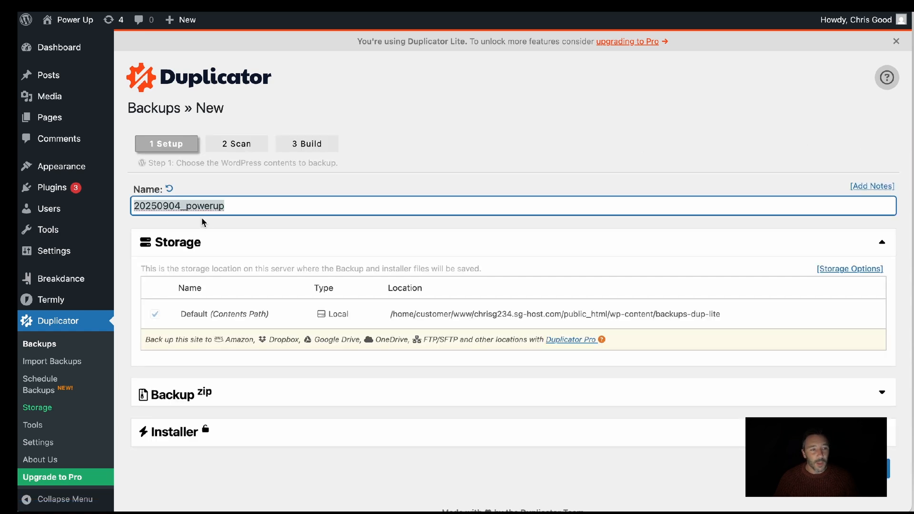
left_click(163, 204)
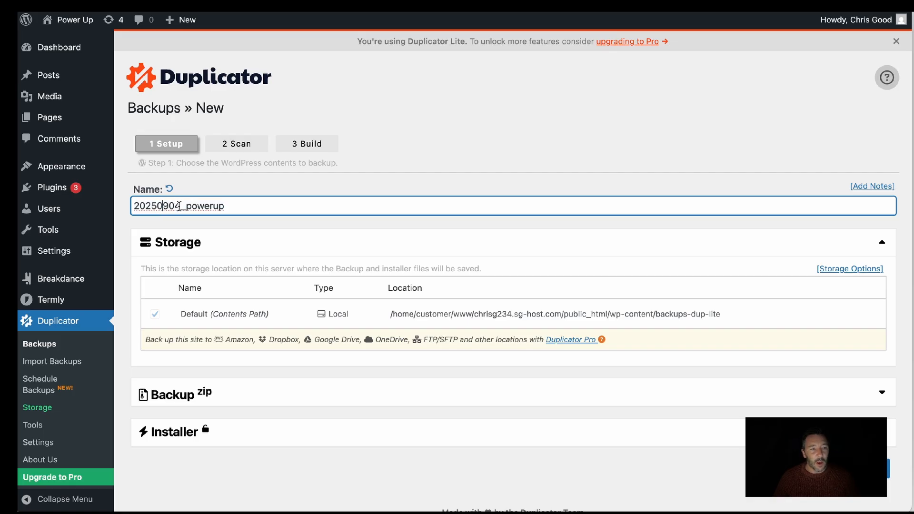
key("BackSpace")
key("BackSpace")
type("2")
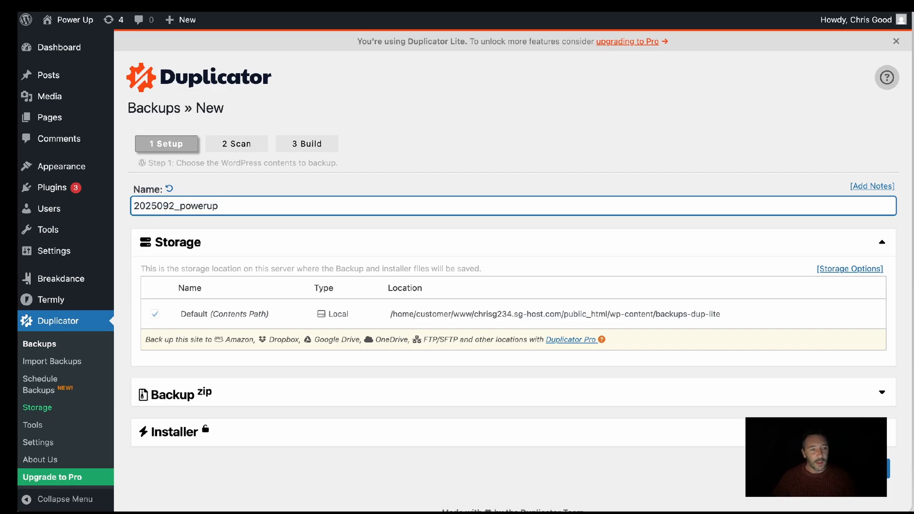
type("2")
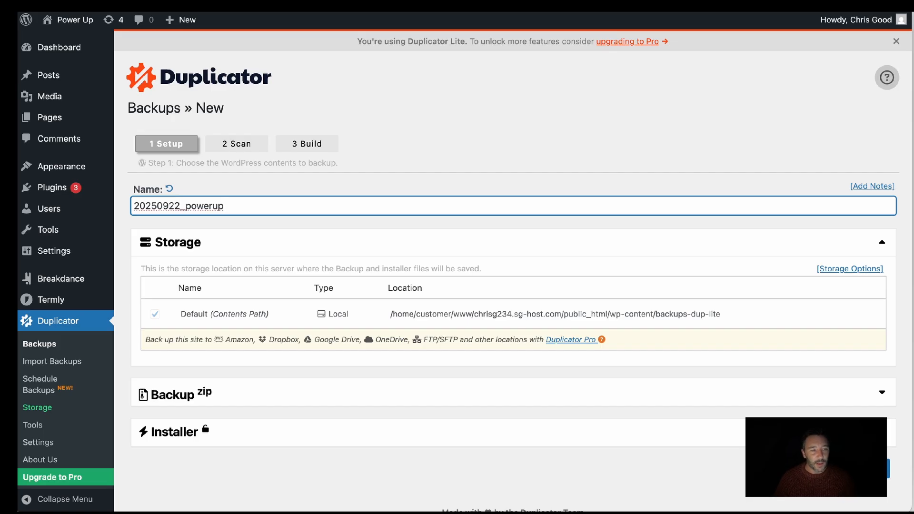
scroll(608, 256, "down", 1)
scroll(608, 256, "up", 1)
key("Return")
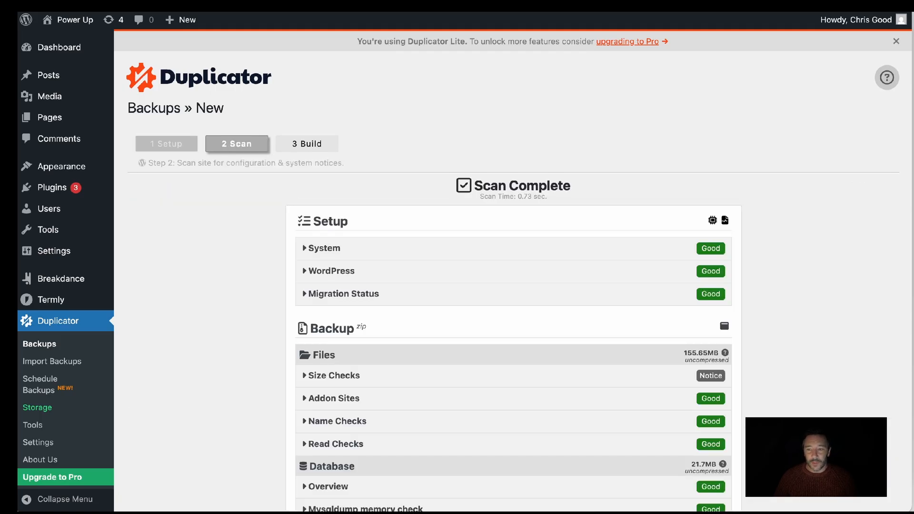
Review the setup, file and database checks of the scan and build the backup
scroll(519, 194, "down", 3)
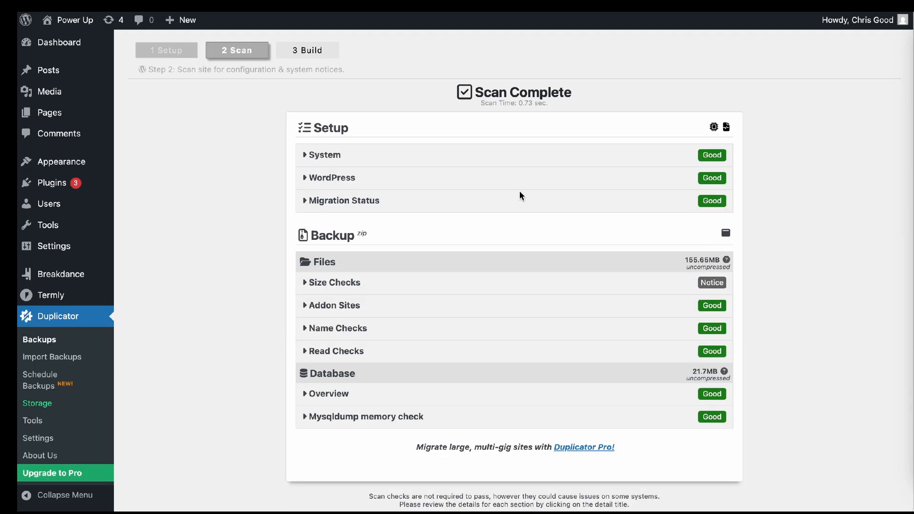
scroll(520, 195, "down", 1)
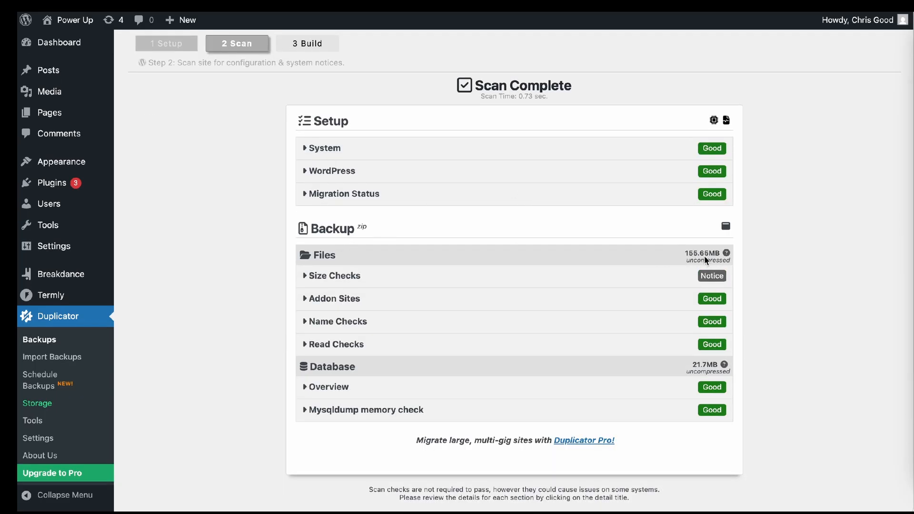
scroll(620, 267, "down", 2)
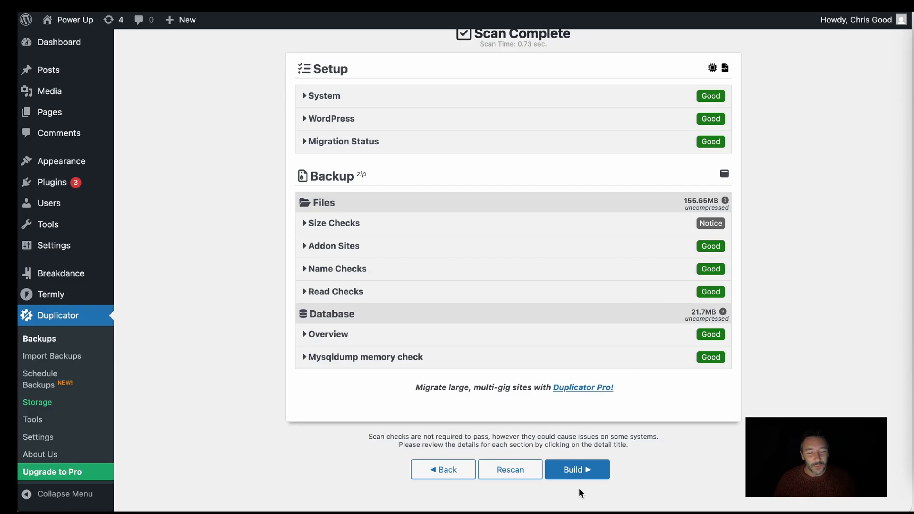
scroll(579, 492, "down", 1)
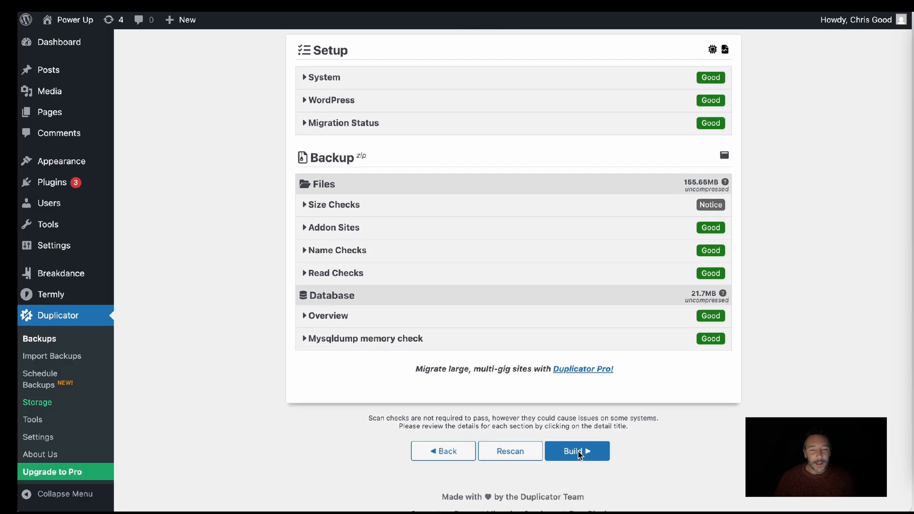
scroll(616, 261, "up", 2)
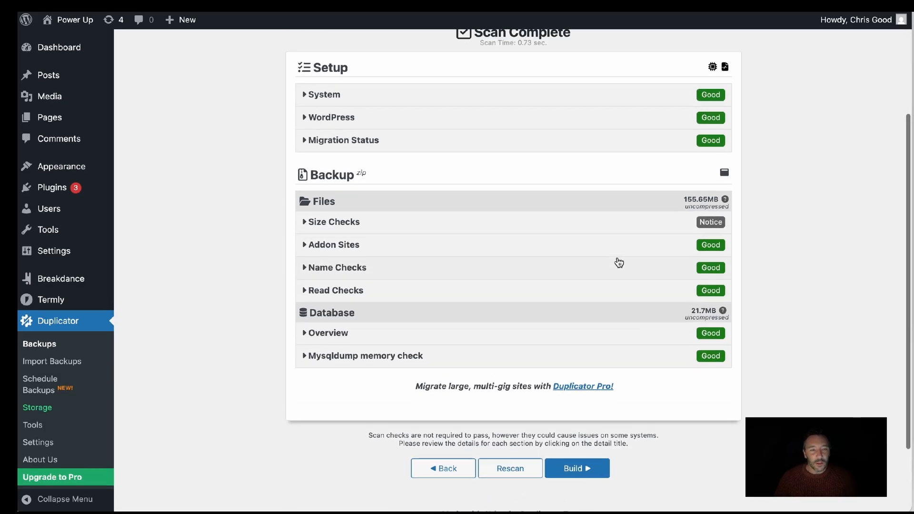
scroll(654, 372, "down", 3)
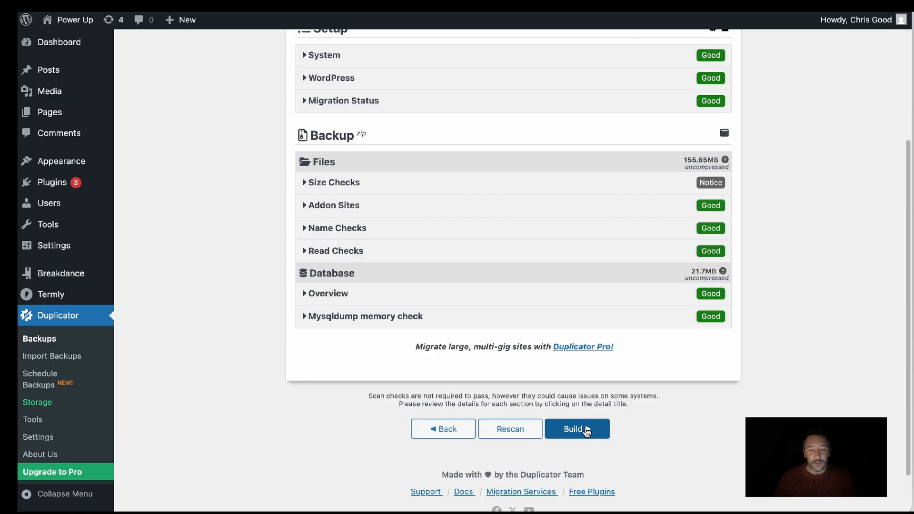
left_click(583, 428)
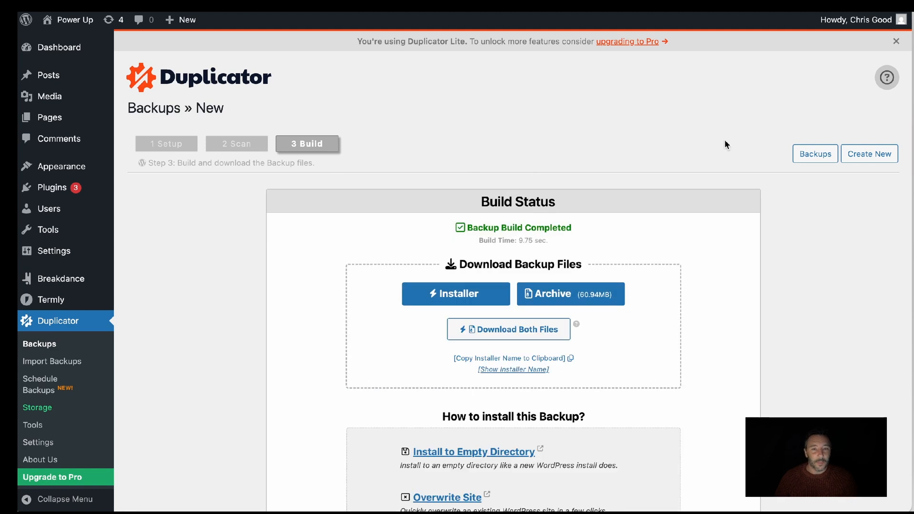
Look over the backup download options, and in ClickUp set the Create Backup subtask to Complete
scroll(733, 154, "down", 1)
scroll(746, 171, "up", 3)
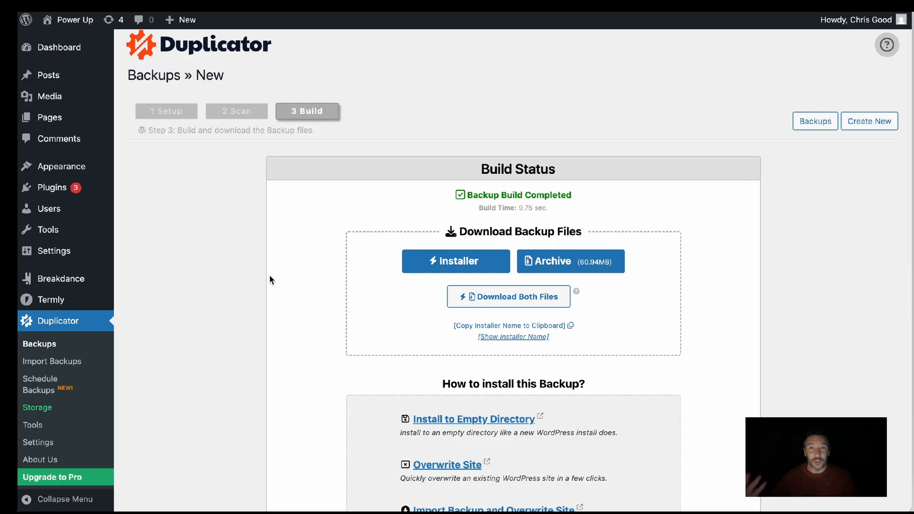
scroll(276, 281, "up", 1)
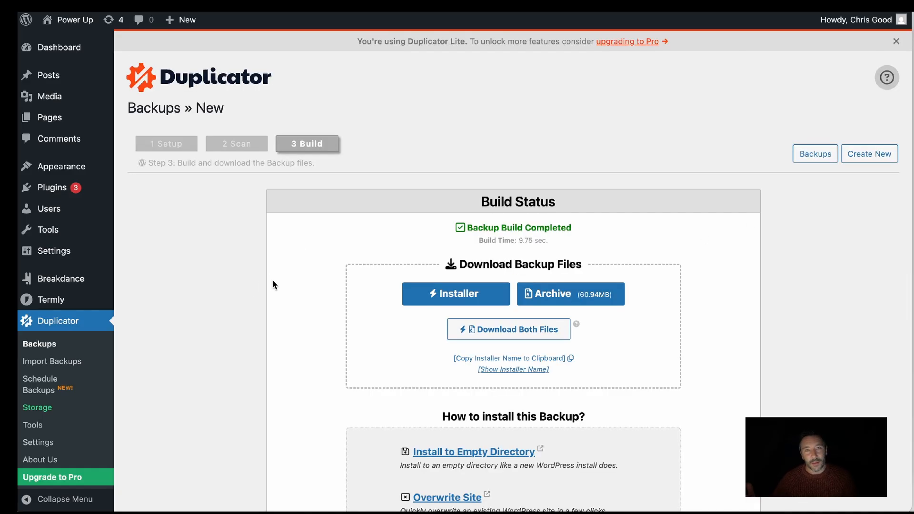
scroll(272, 284, "down", 1)
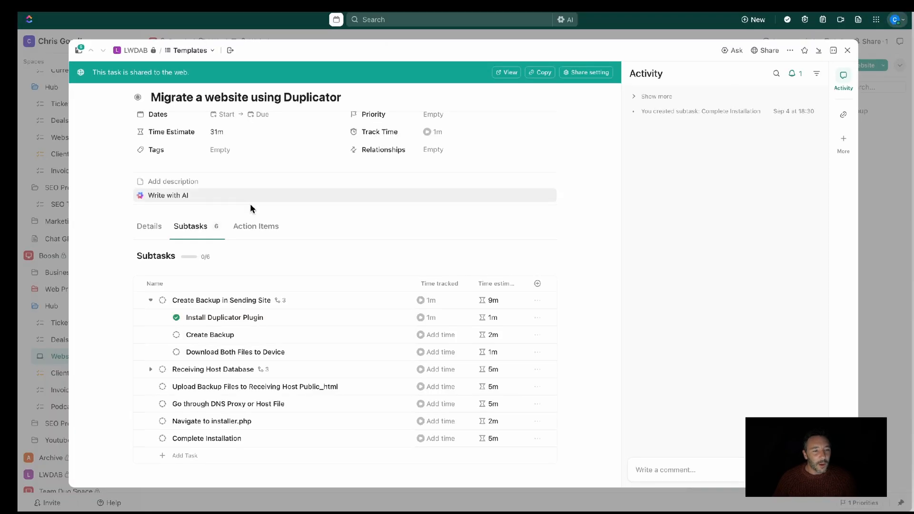
left_click(176, 334)
left_click(208, 470)
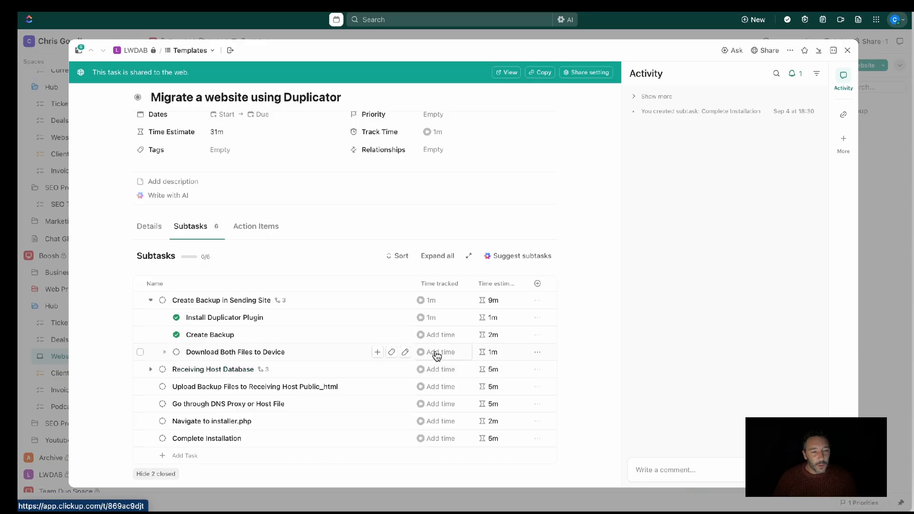
In ClickUp, start the timer on Download Both Files to Device, and in Duplicator download both backup files
left_click(420, 352)
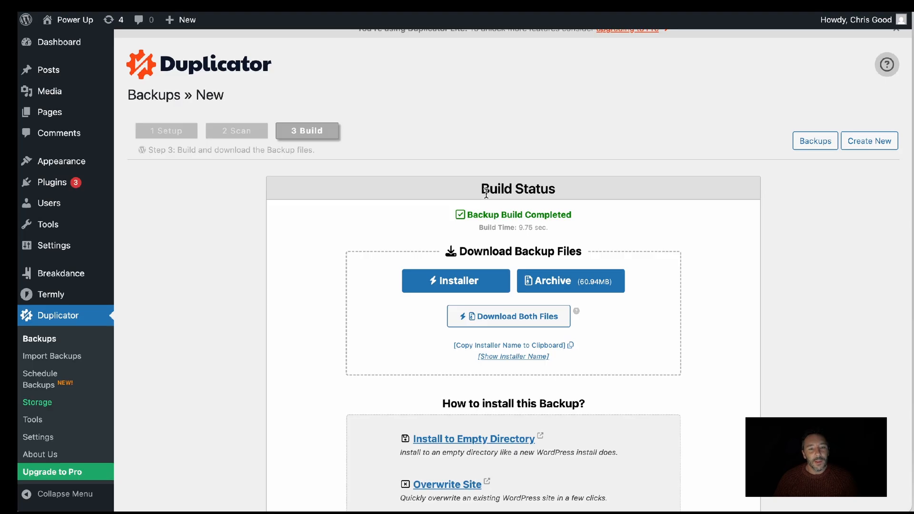
scroll(486, 193, "down", 2)
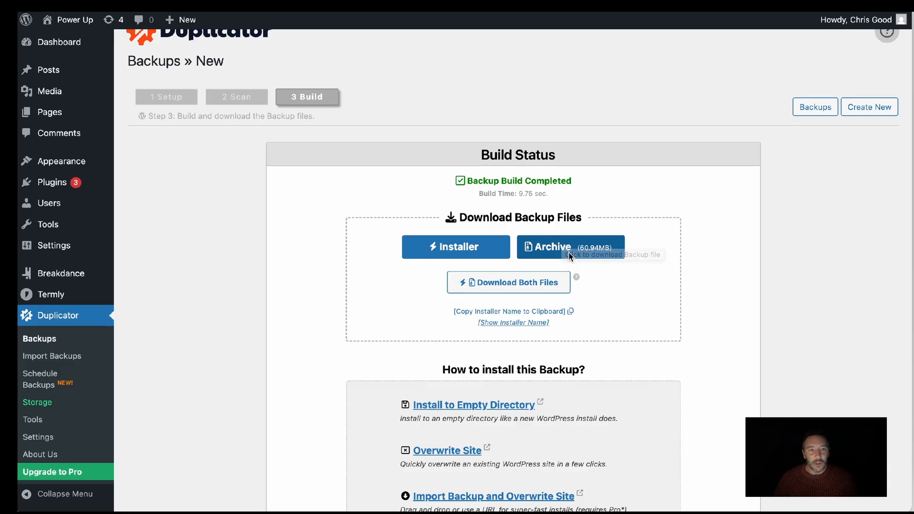
left_click(518, 285)
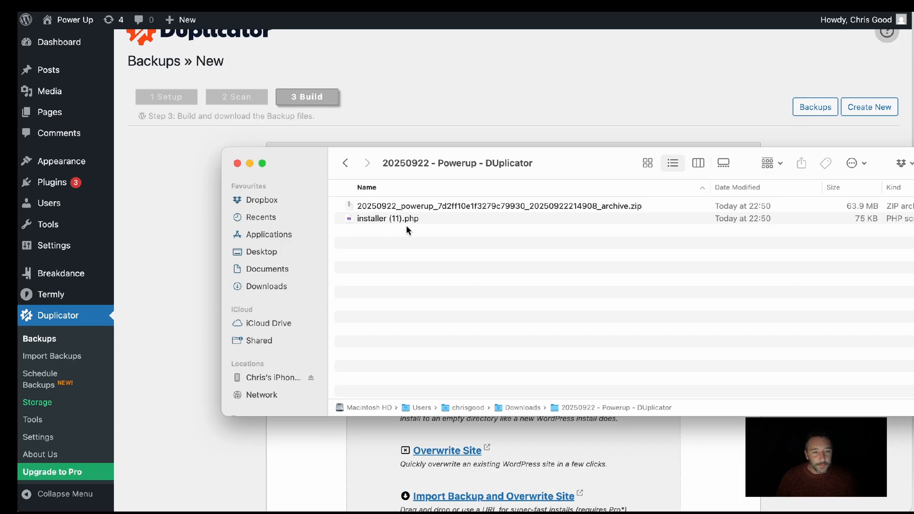
In the downloaded backup folder, rename installer (11).php to installer.php and move the folder window out of the way
left_click(391, 207)
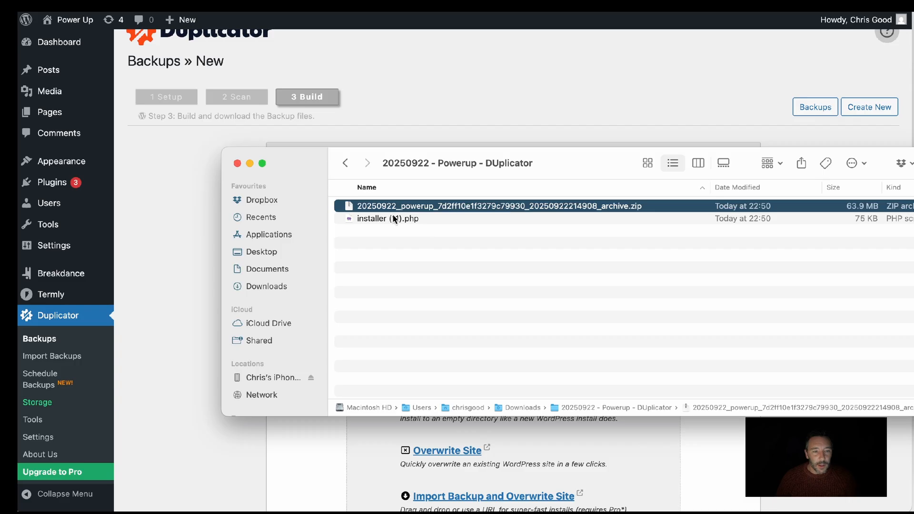
left_click(390, 218)
right_click(390, 218)
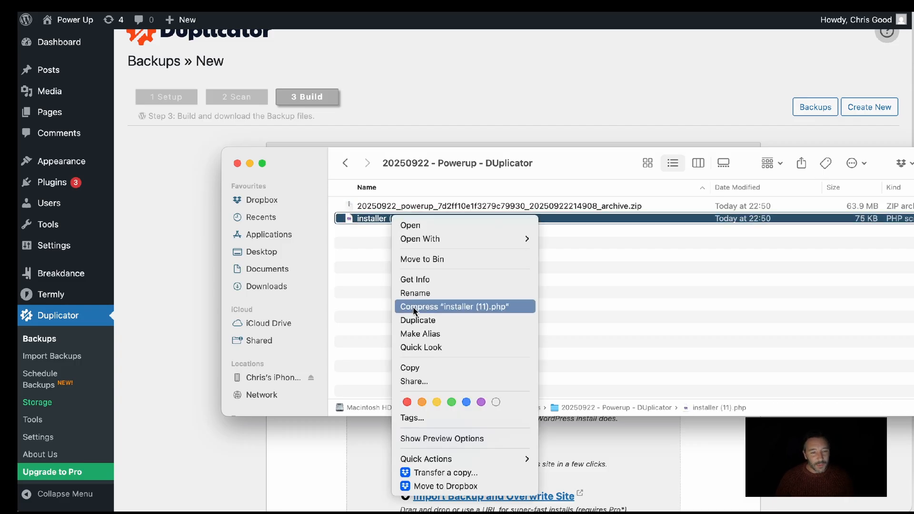
left_click(415, 292)
left_click(399, 218)
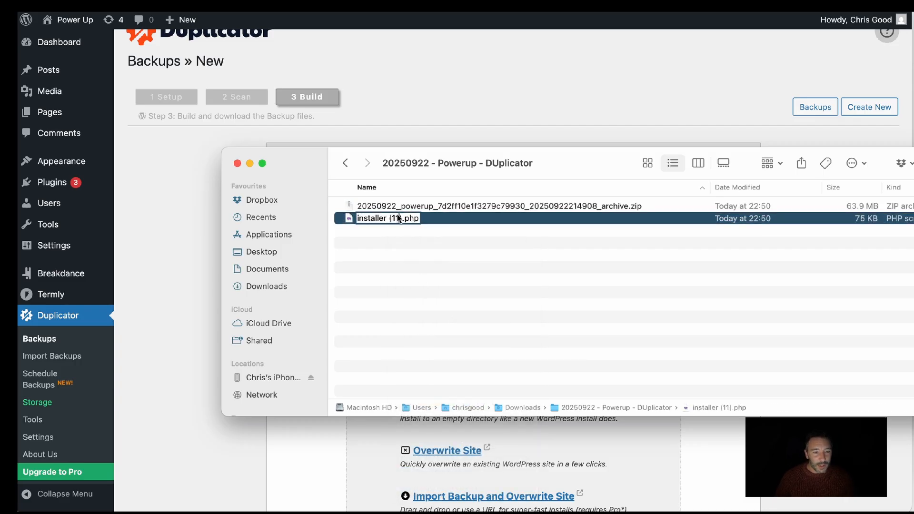
key("BackSpace")
key("BackSpace")
key("BackSpace")
key("BackSpace")
key("BackSpace")
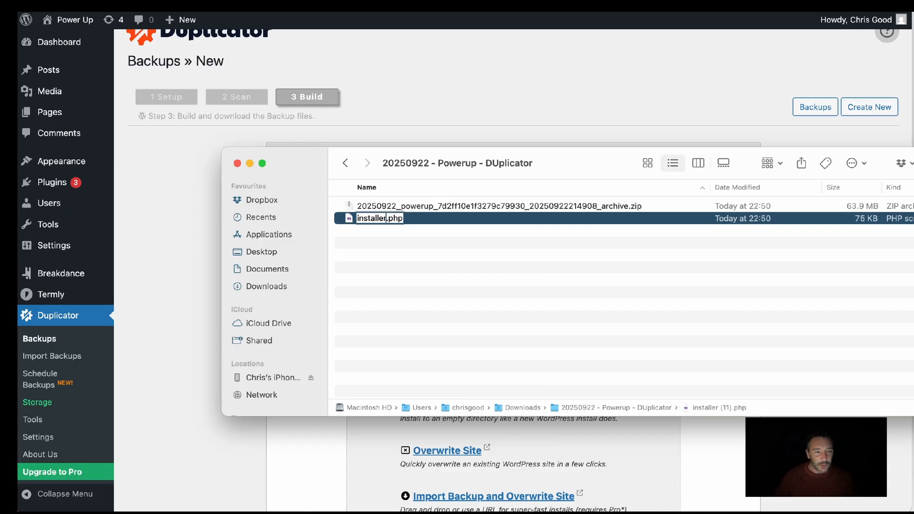
key("Return")
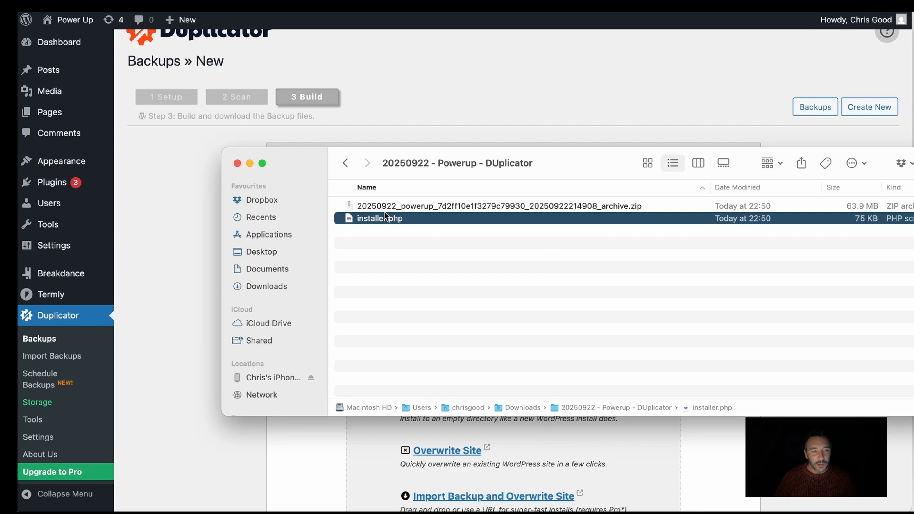
left_click(399, 237)
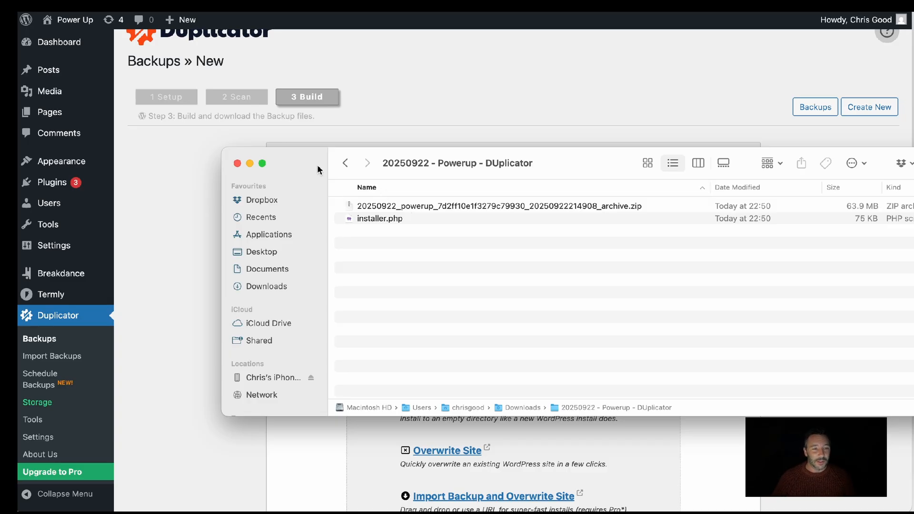
left_click_drag(321, 159, 365, 214)
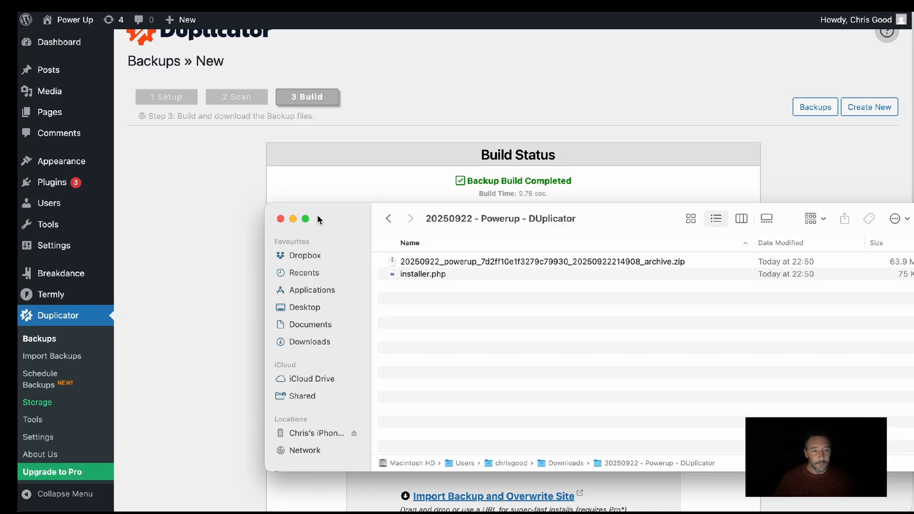
left_click_drag(368, 233, 913, 471)
left_click(314, 429)
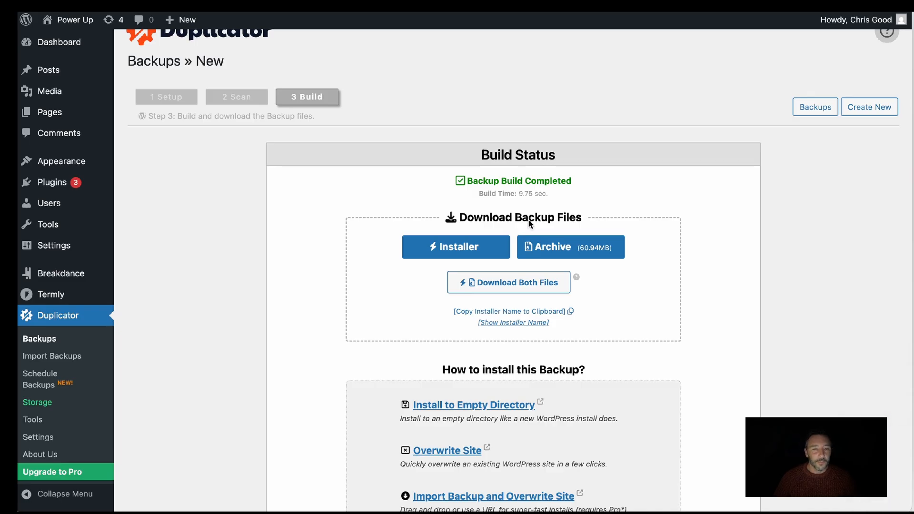
In ClickUp, set Download Both Files to Device to Complete, stopping its timer, and set Create Backup in Sending Site to Complete
left_click(404, 13)
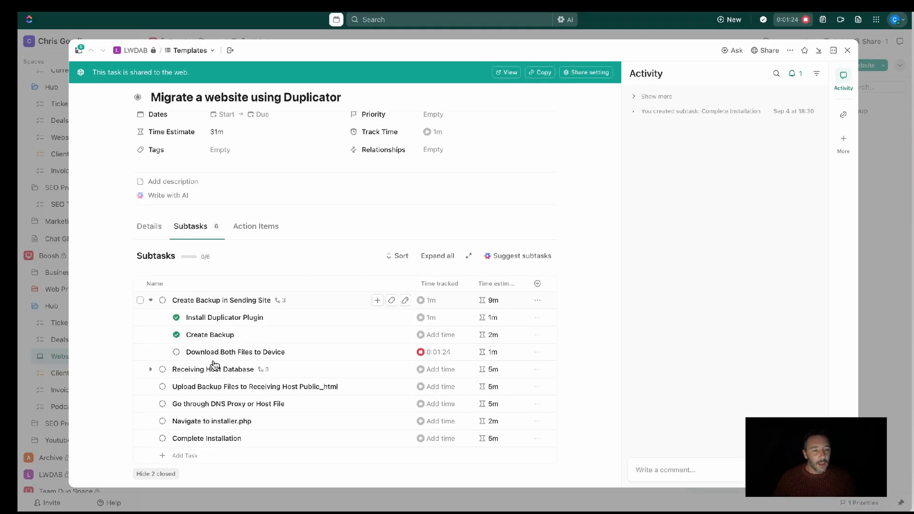
left_click(178, 352)
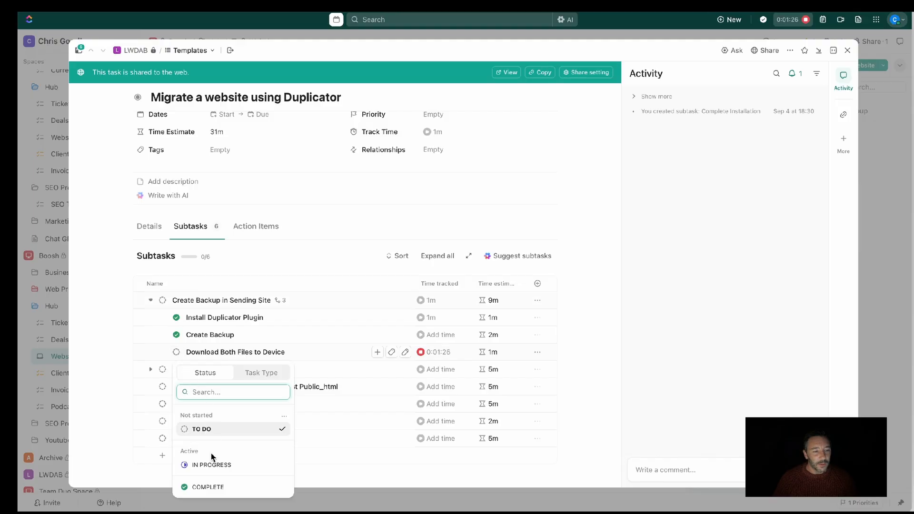
left_click(205, 485)
left_click(420, 351)
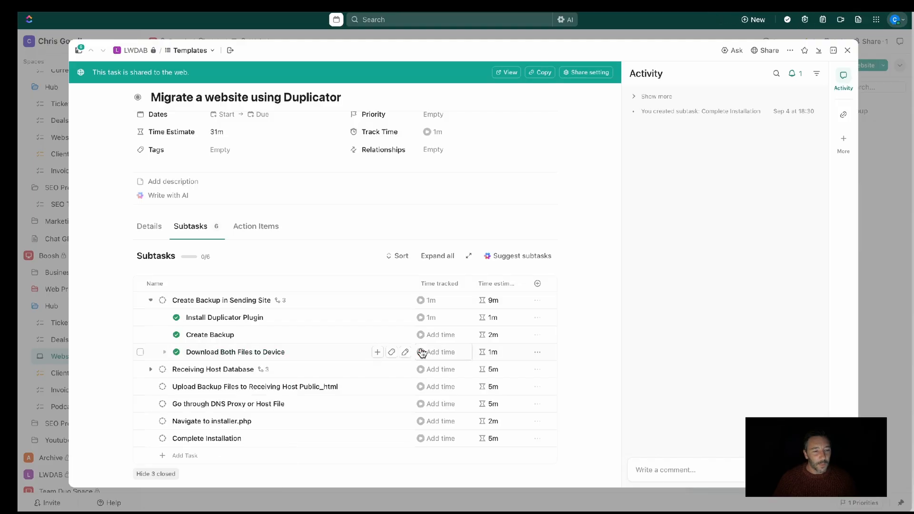
left_click(162, 299)
left_click(193, 435)
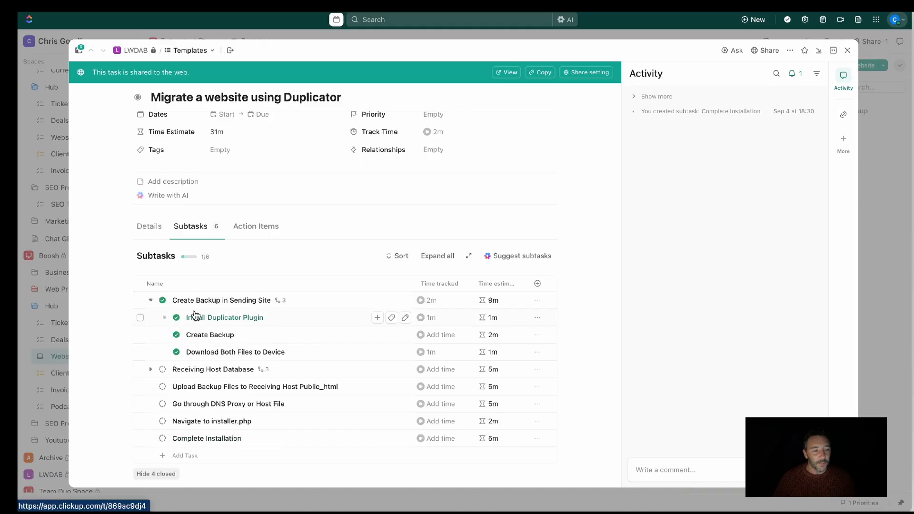
Expand the Receiving Host Database subtask in ClickUp, and in Hostinger open the database management of the receiving site
left_click(151, 370)
scroll(214, 333, "down", 2)
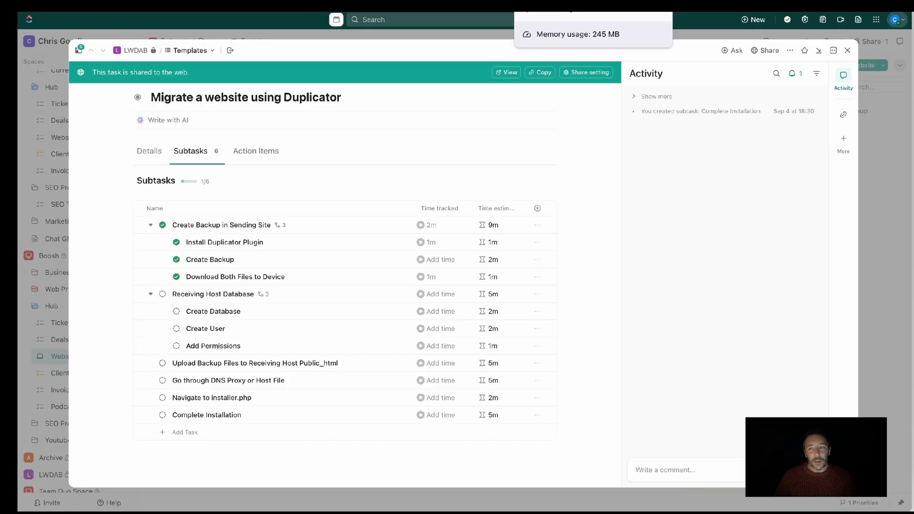
left_click(552, 4)
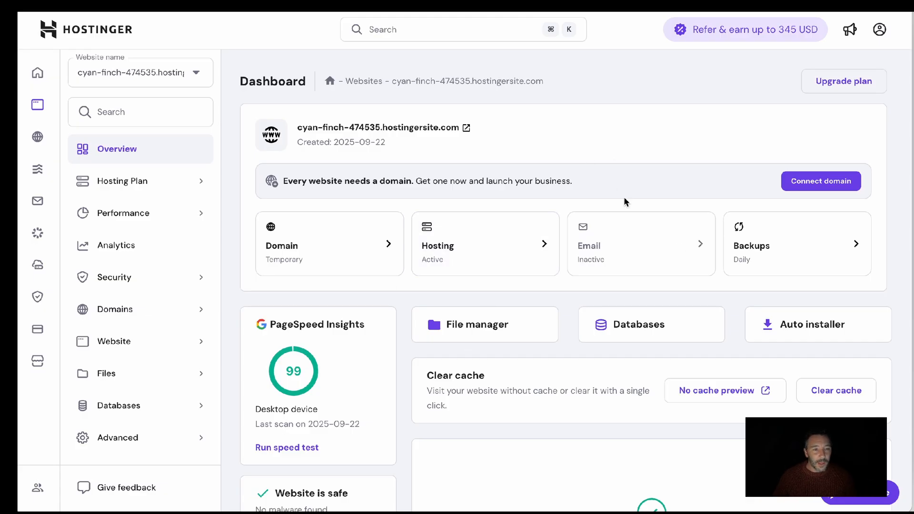
left_click(647, 328)
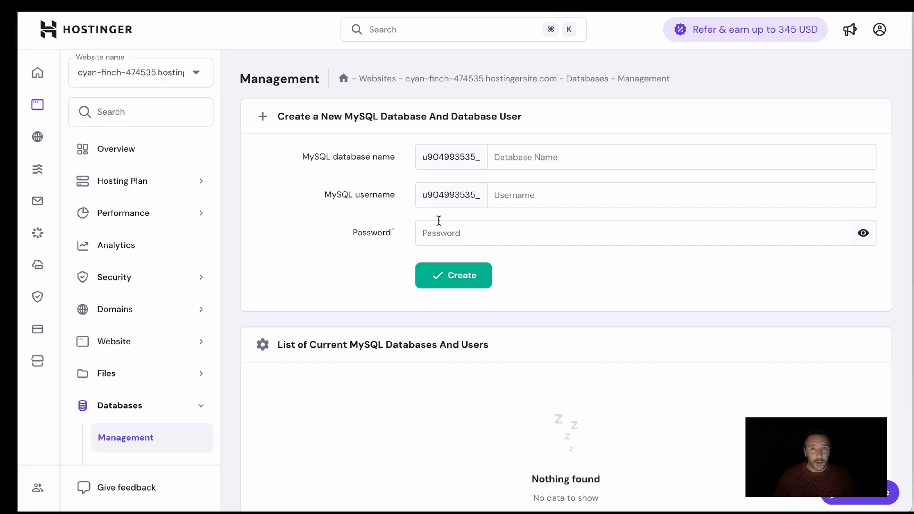
Enter powerup2025 as both the MySQL database name and the MySQL username
left_click(564, 156)
type("powe")
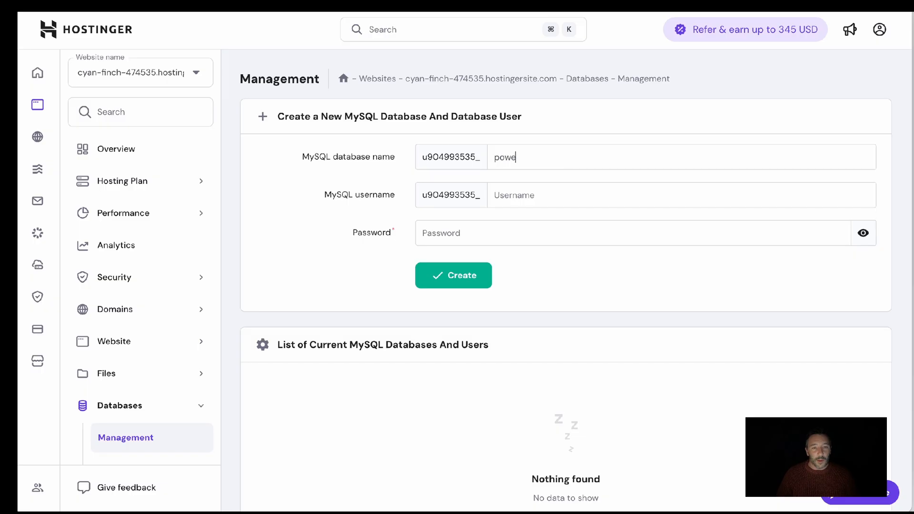
type("rup2025")
left_click(544, 192)
type("power")
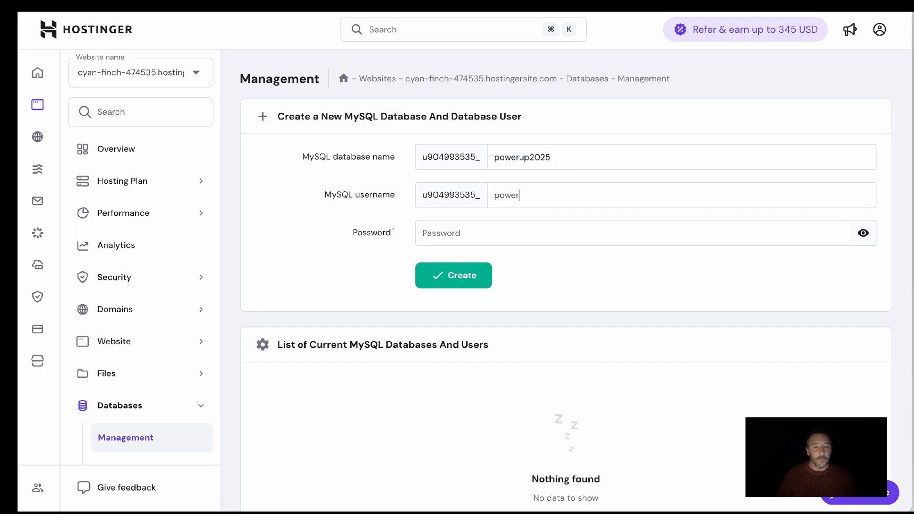
left_click(512, 228)
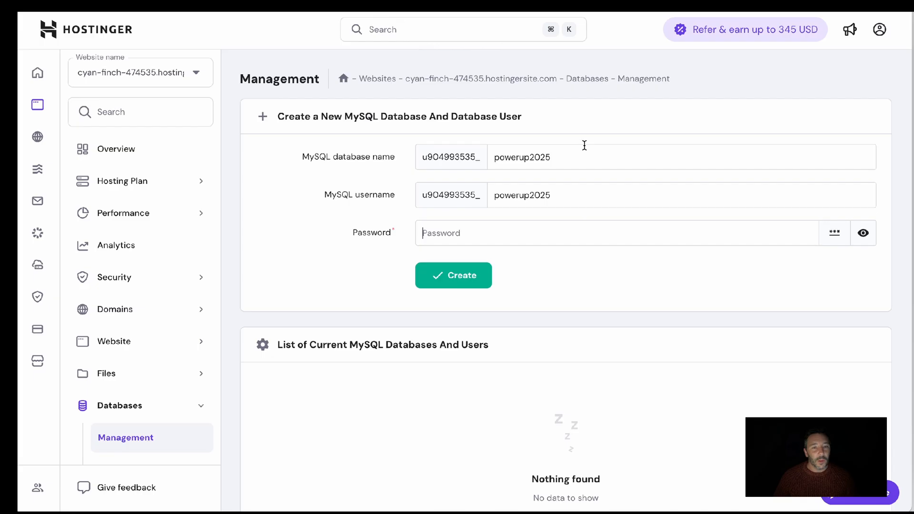
In a draft comment on the ClickUp task, note the full prefixed powerup2025 database name and username on separate lines
left_click_drag(574, 157, 612, 158)
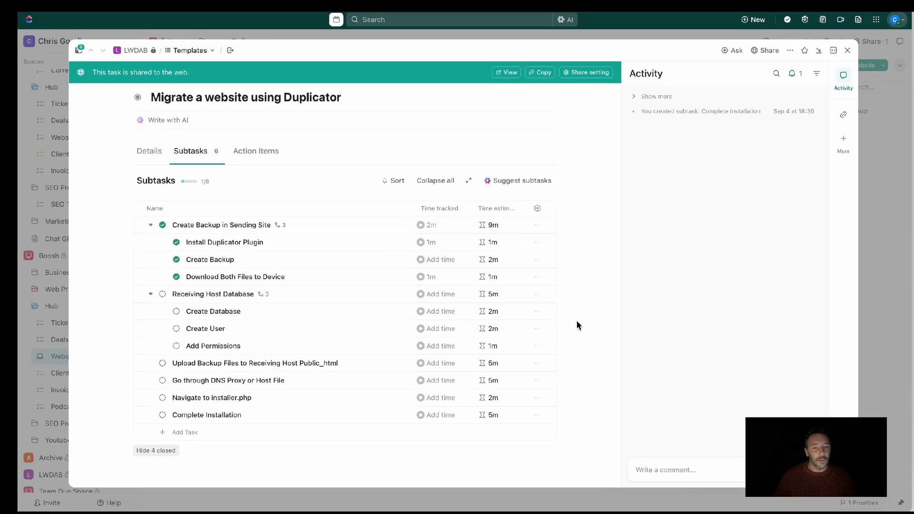
type("u904993535_")
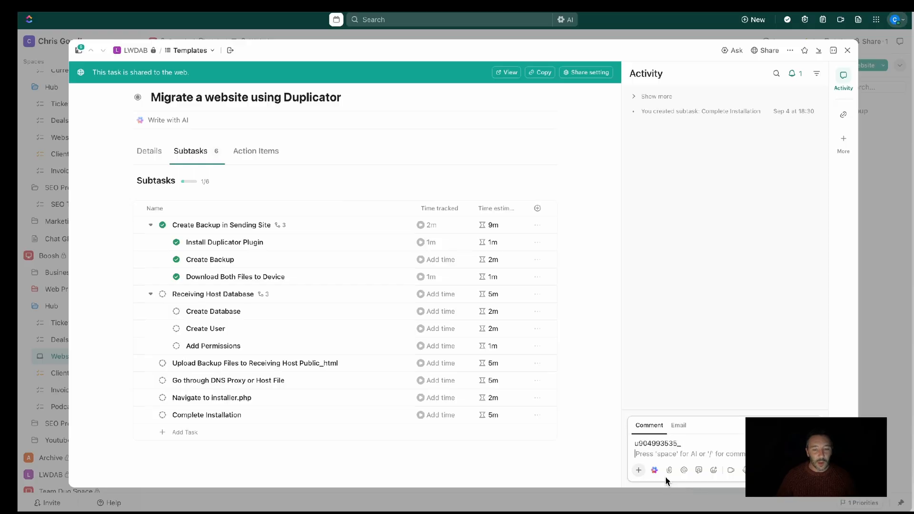
key("BackSpace")
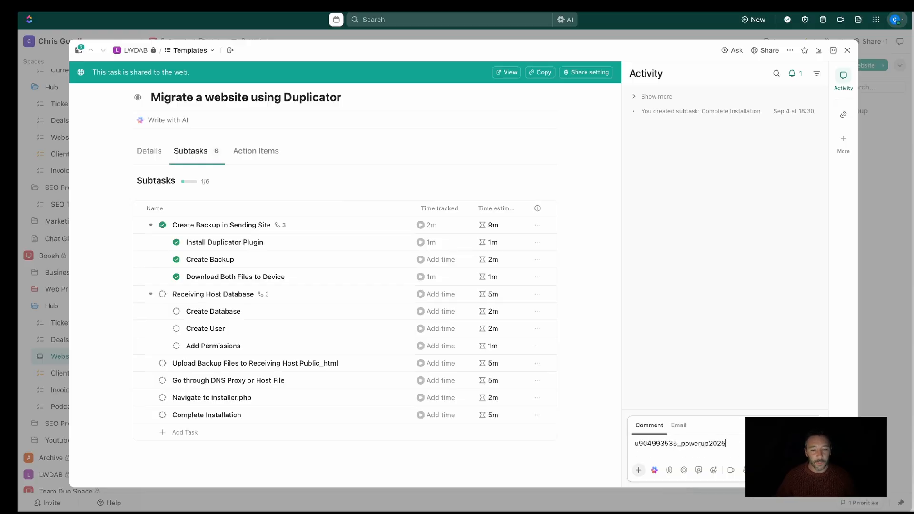
left_click_drag(728, 444, 604, 445)
key("ctrl+c")
left_click(741, 446)
key("Return")
key("ctrl+v")
key("Return")
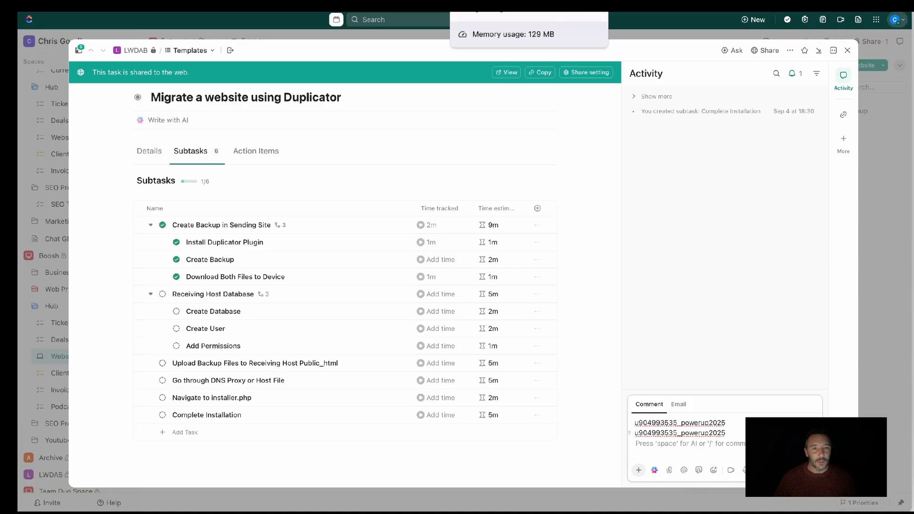
In Hostinger, generate a random password for the new database user
left_click(609, 6)
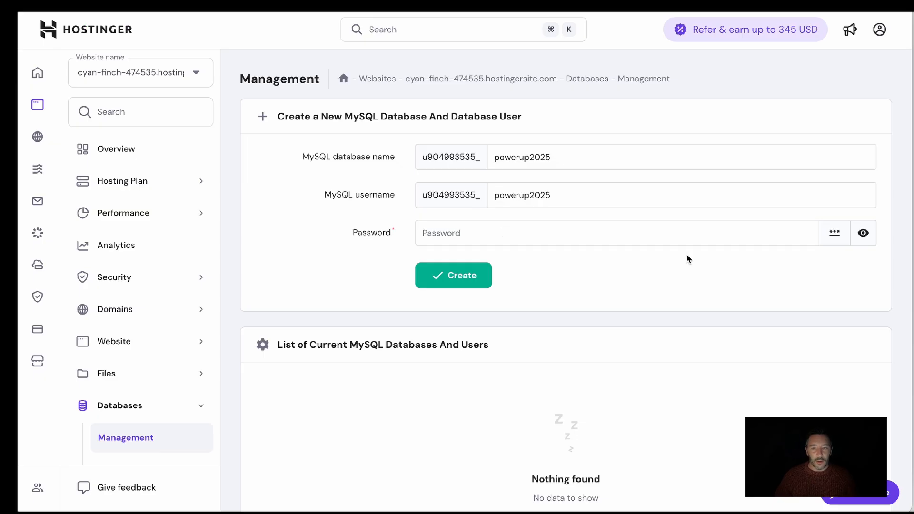
left_click(834, 232)
left_click(835, 234)
left_click(835, 235)
left_click(835, 234)
left_click(835, 236)
left_click(834, 235)
left_click(834, 235)
left_click(835, 236)
left_click(835, 235)
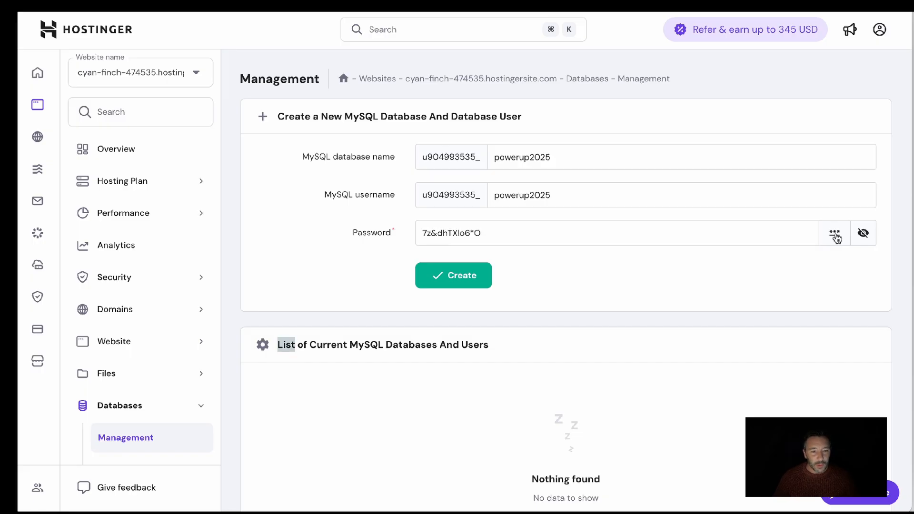
Copy the generated database password into the draft ClickUp comment and post the comment
left_click_drag(511, 231, 336, 228)
key("ctrl+c")
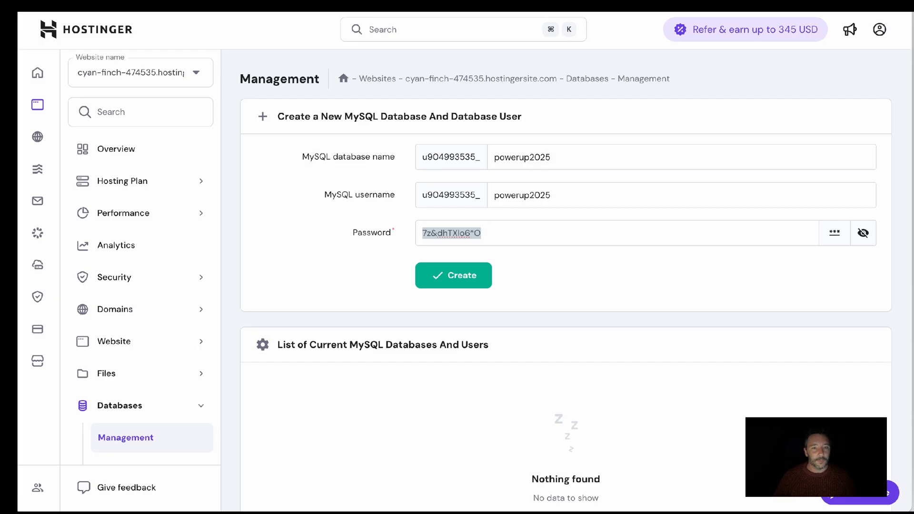
key("ctrl+Tab")
key("Return")
key("ctrl+v")
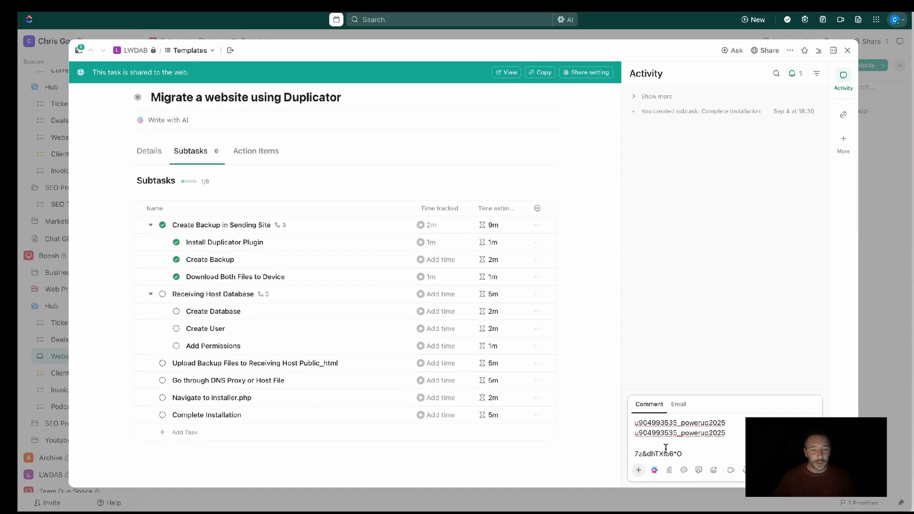
key("Return")
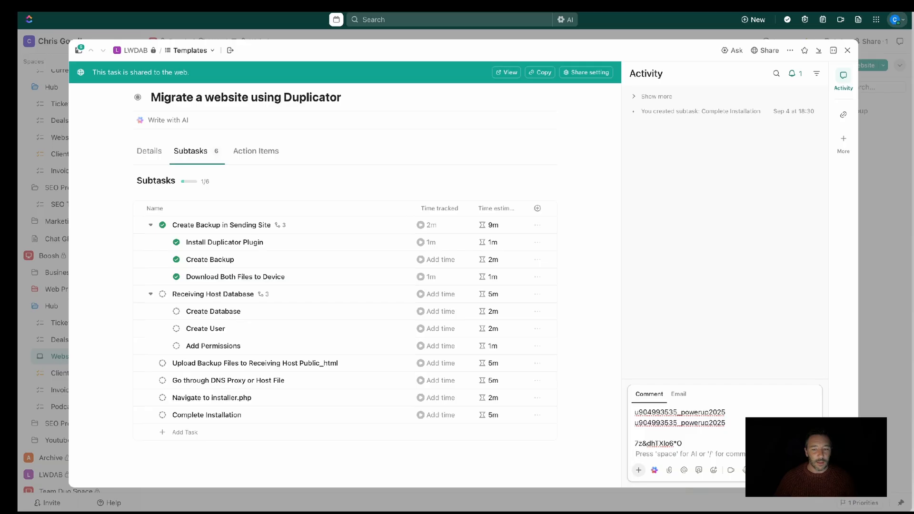
key("ctrl+Return")
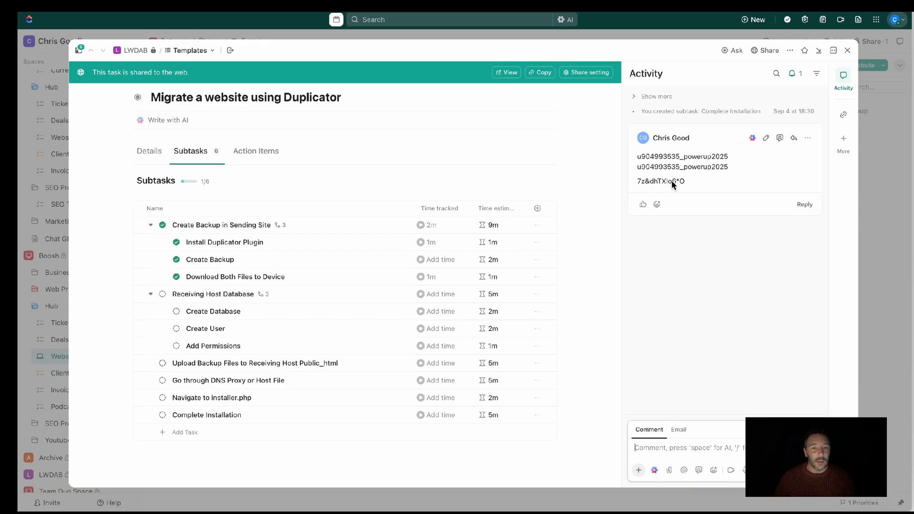
In Hostinger, create the MySQL database and user with the entered details and check the list of current databases
key("ctrl+Tab")
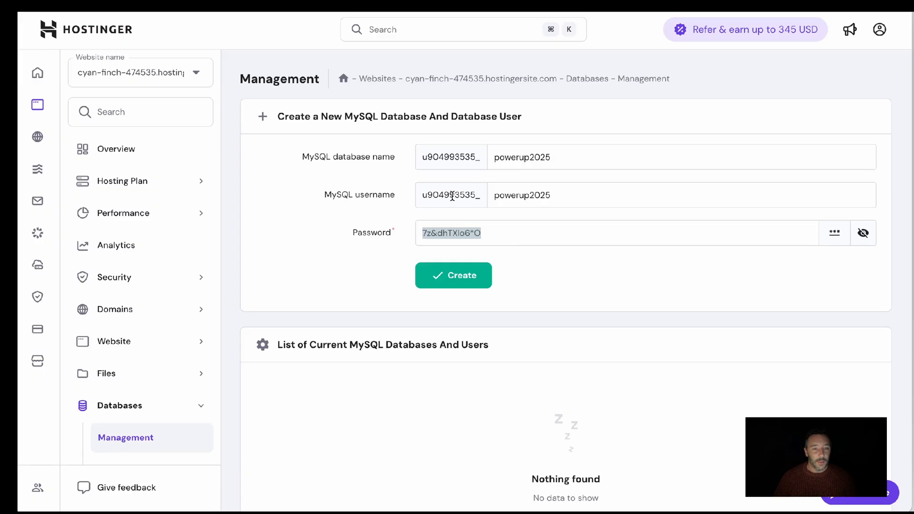
left_click(485, 281)
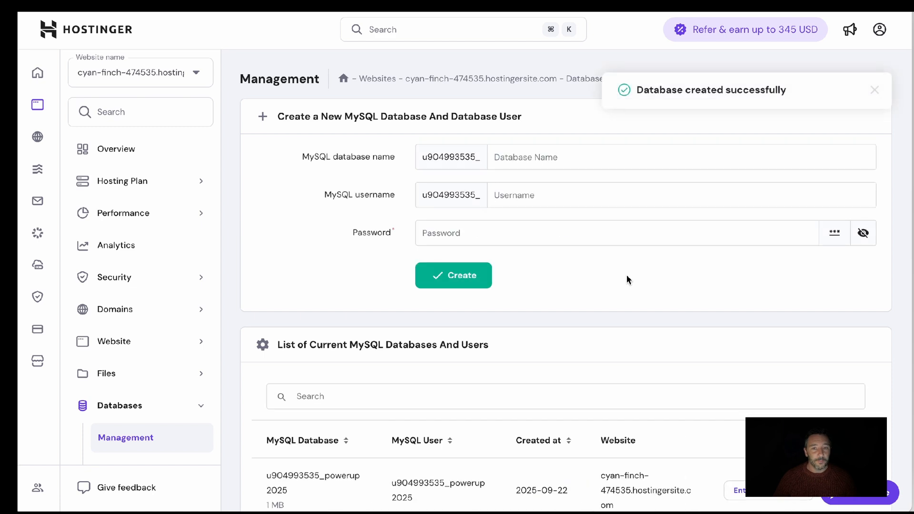
scroll(689, 111, "down", 3)
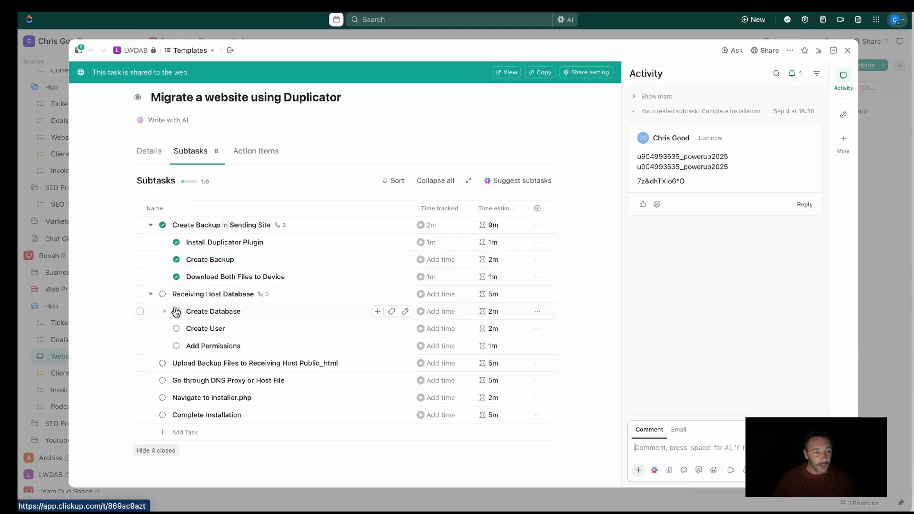
Set the Create Database and Create User subtasks together to COMPLETE
left_click(140, 311)
left_click(140, 329)
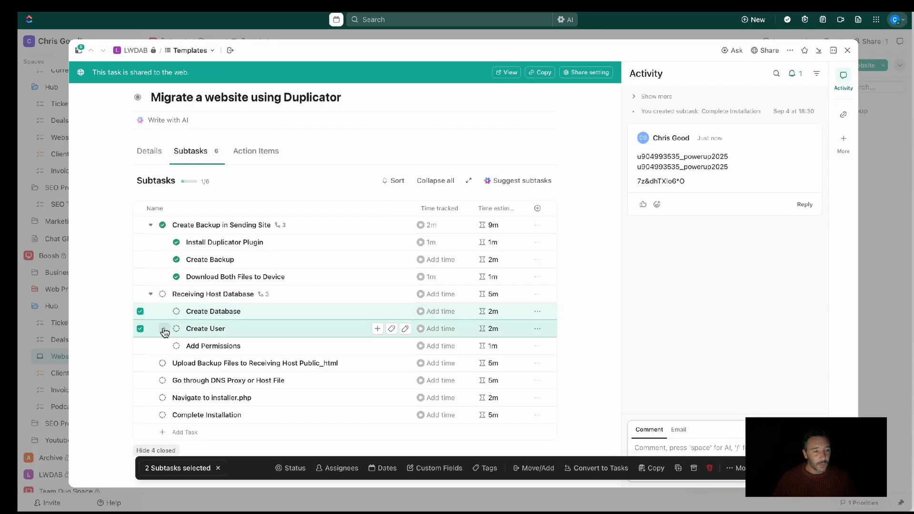
left_click(288, 467)
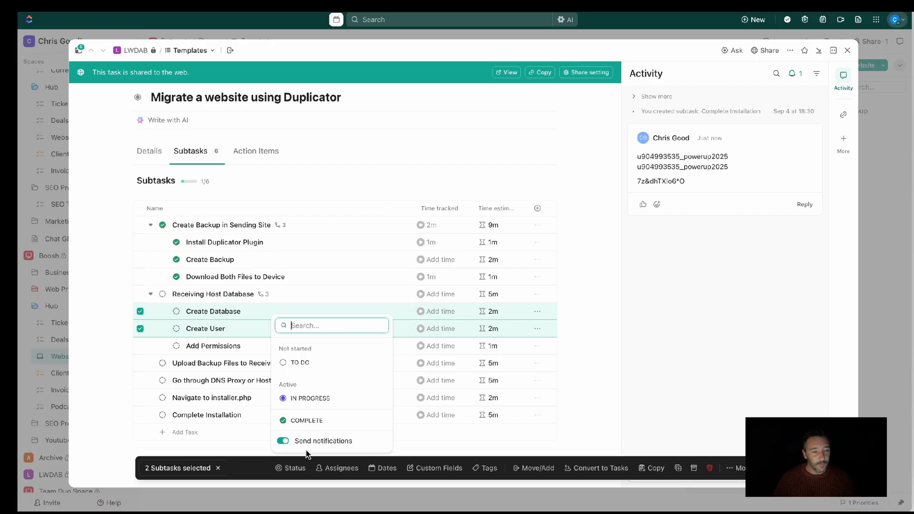
left_click(315, 419)
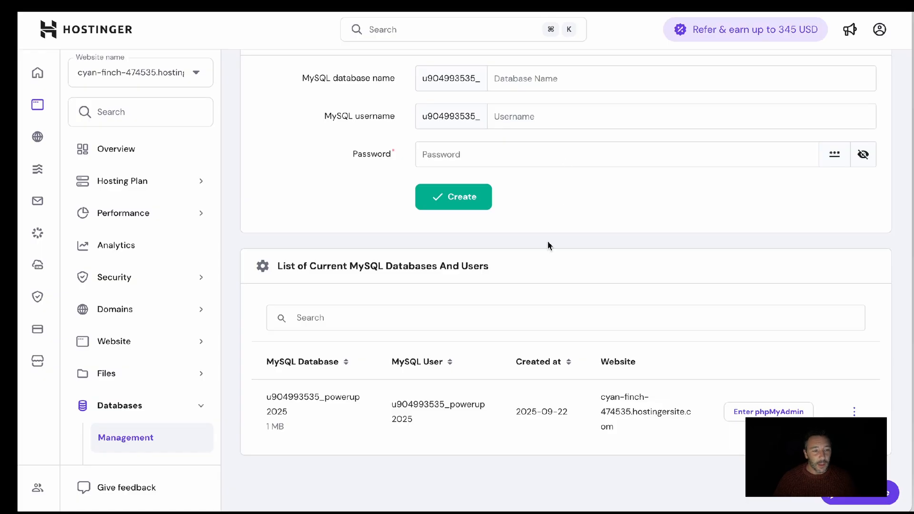
Switch to Hostinger and update the powerup2025 database user's permissions with every permission enabled
scroll(526, 285, "up", 2)
scroll(602, 309, "down", 2)
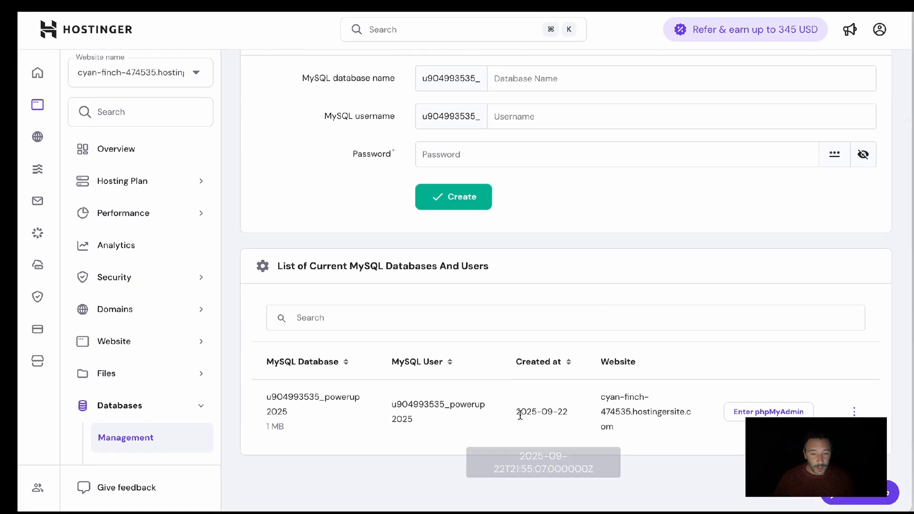
scroll(667, 285, "up", 2)
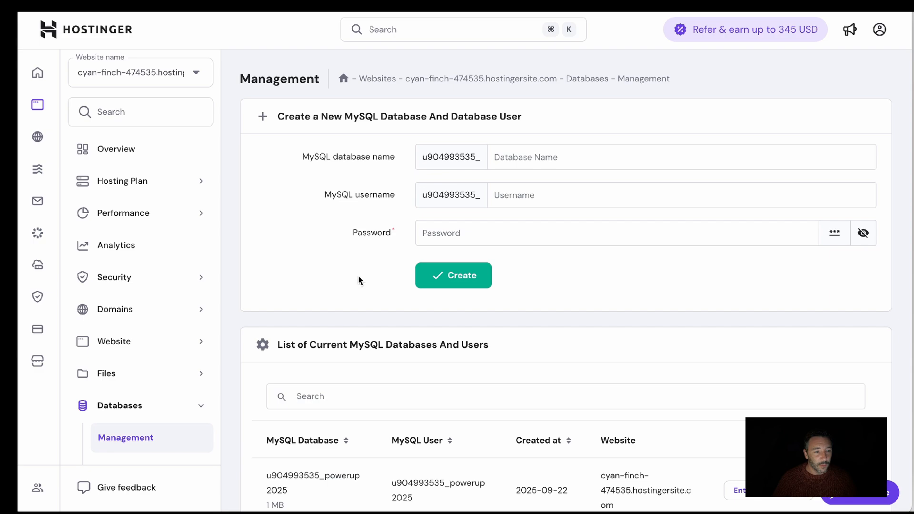
scroll(523, 362, "down", 2)
left_click(853, 411)
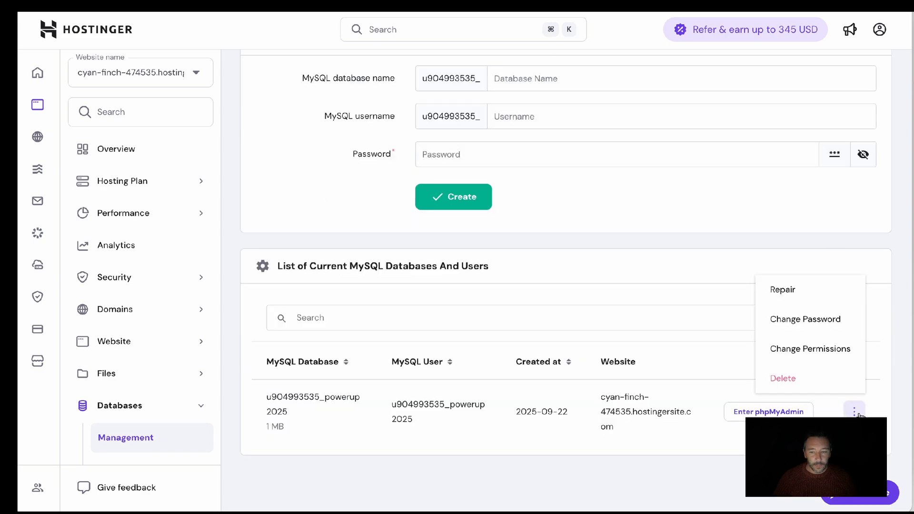
left_click(838, 354)
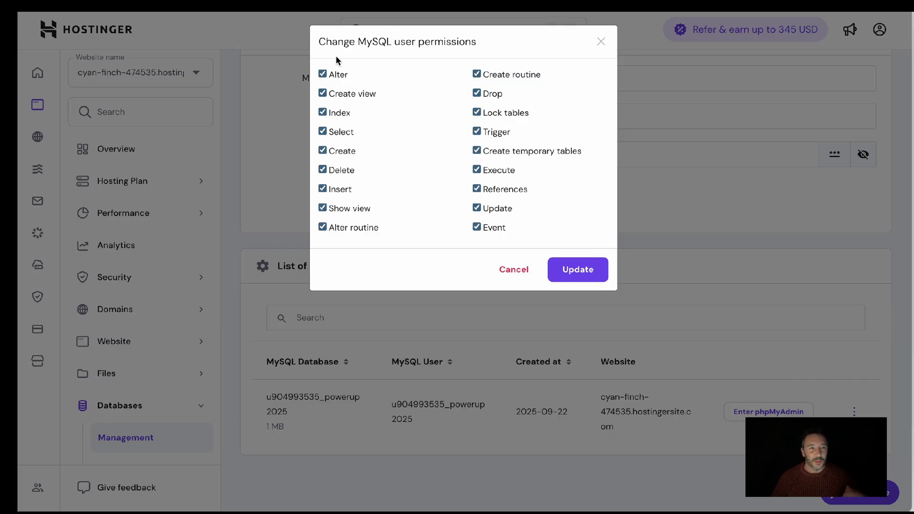
left_click(581, 270)
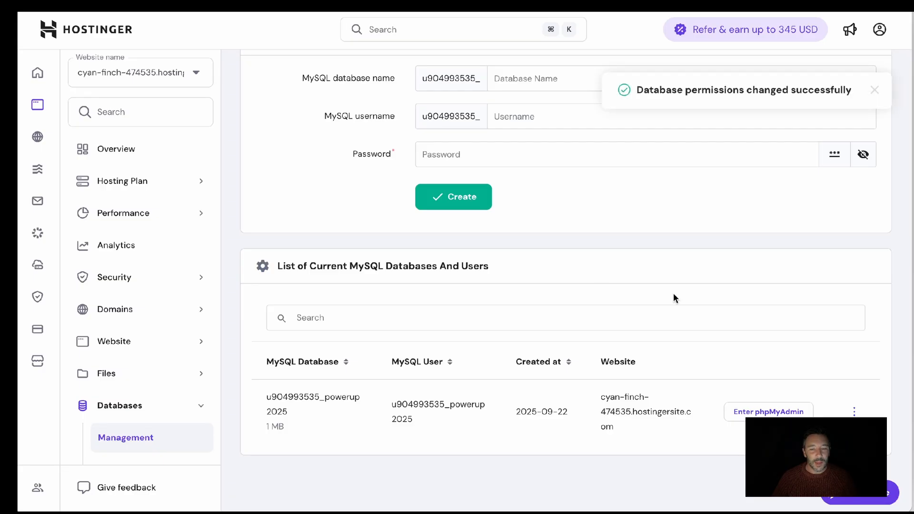
Return to the ClickUp checklist and set the Add Permissions subtask to COMPLETE
left_click(419, 6)
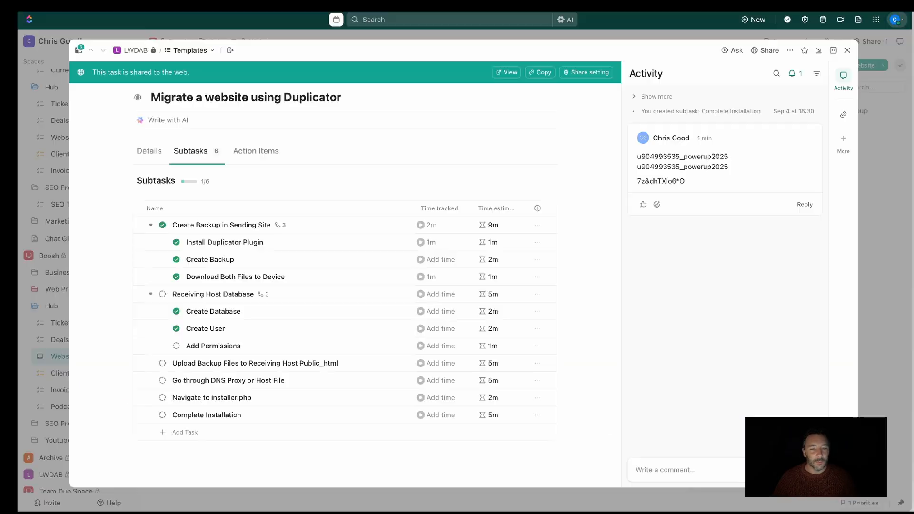
left_click(176, 345)
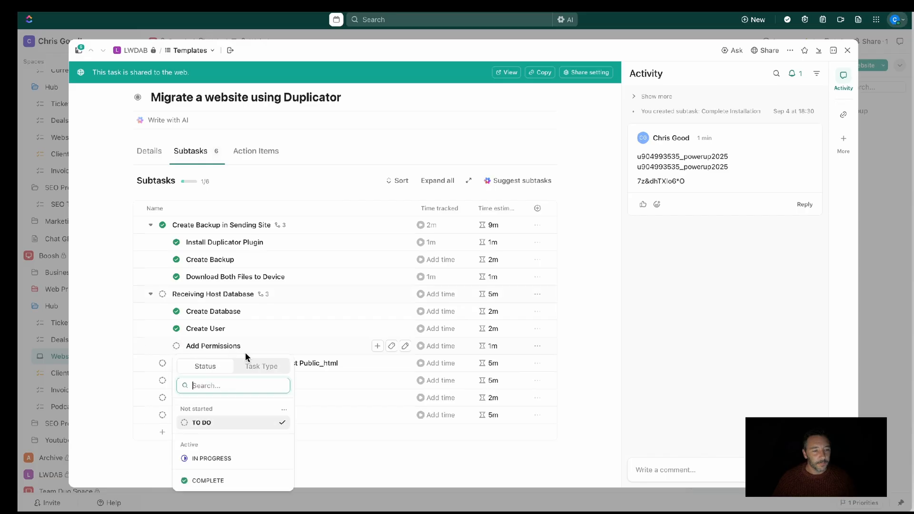
left_click(208, 480)
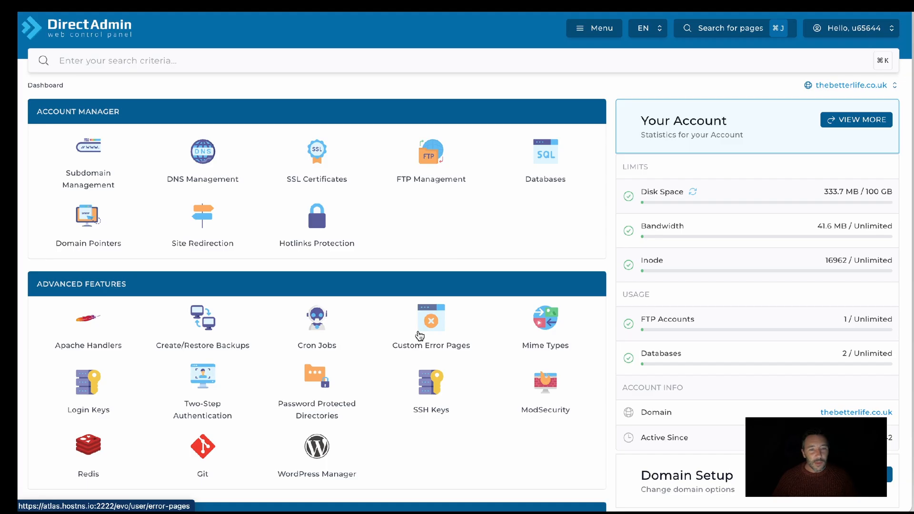
In DirectAdmin, create a database named powerup2025 with an automatically generated user and password
scroll(419, 336, "down", 2)
scroll(419, 336, "up", 2)
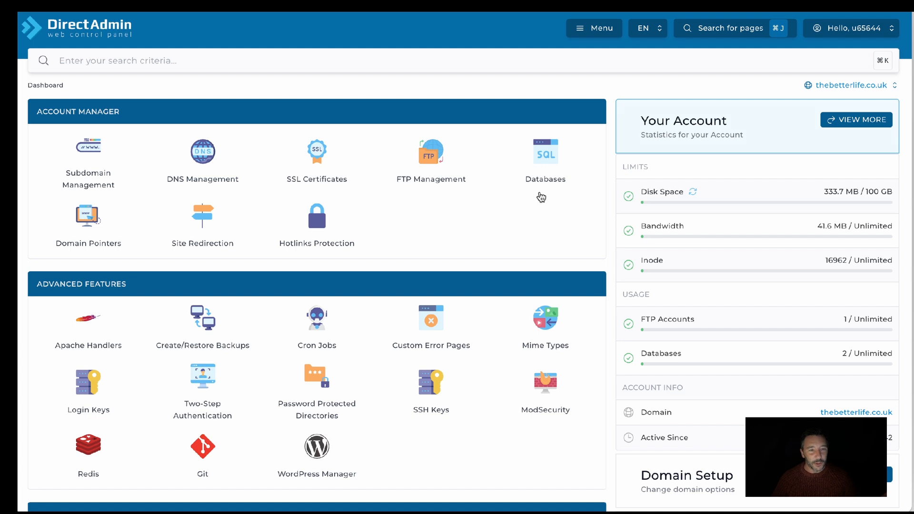
left_click(551, 165)
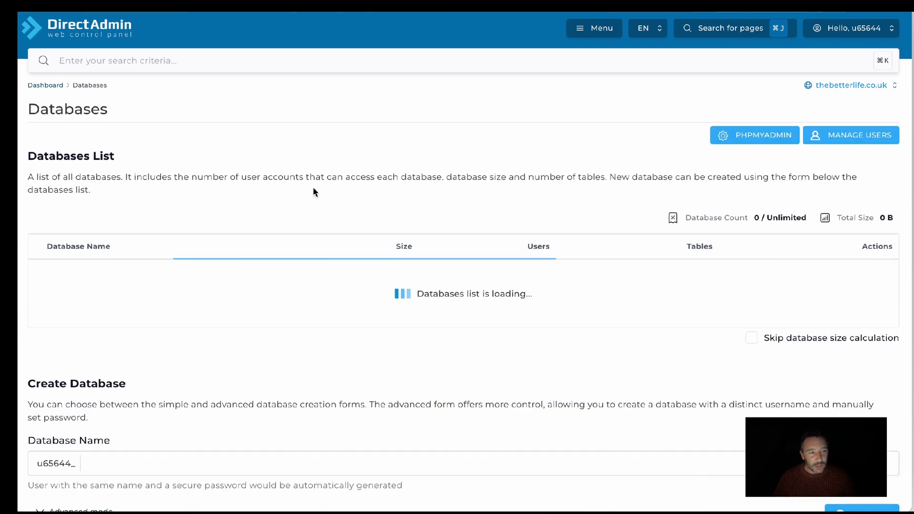
scroll(313, 192, "down", 1)
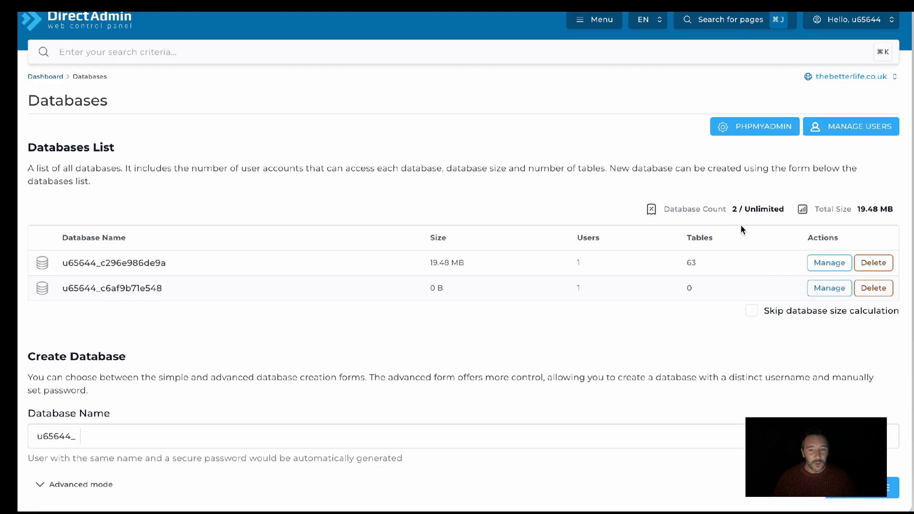
scroll(676, 309, "down", 4)
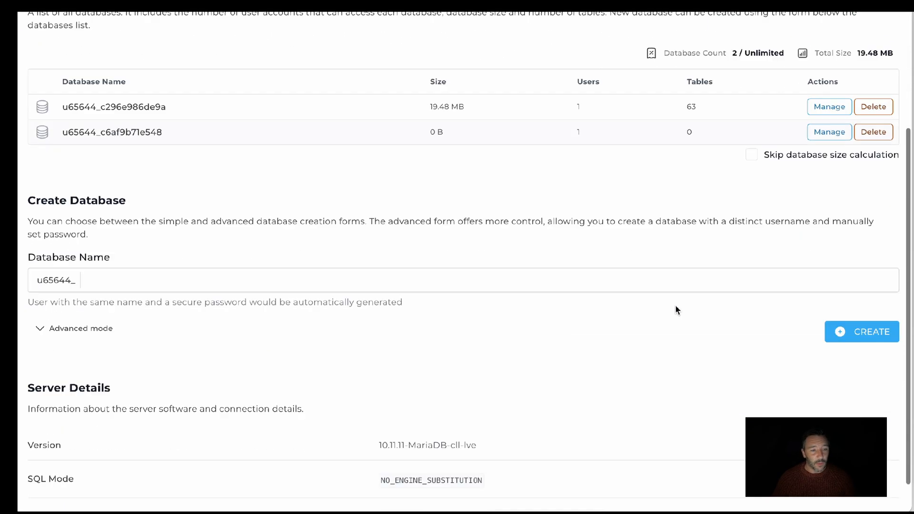
left_click(144, 242)
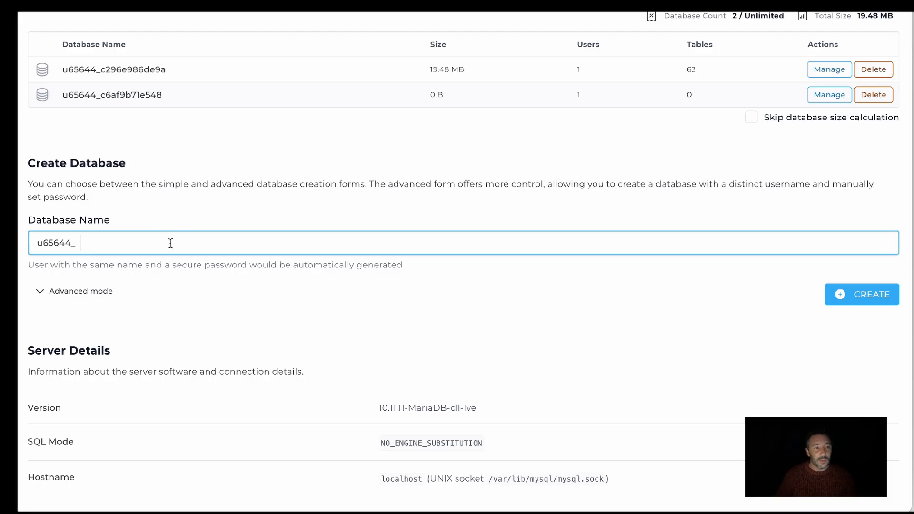
type("powerf")
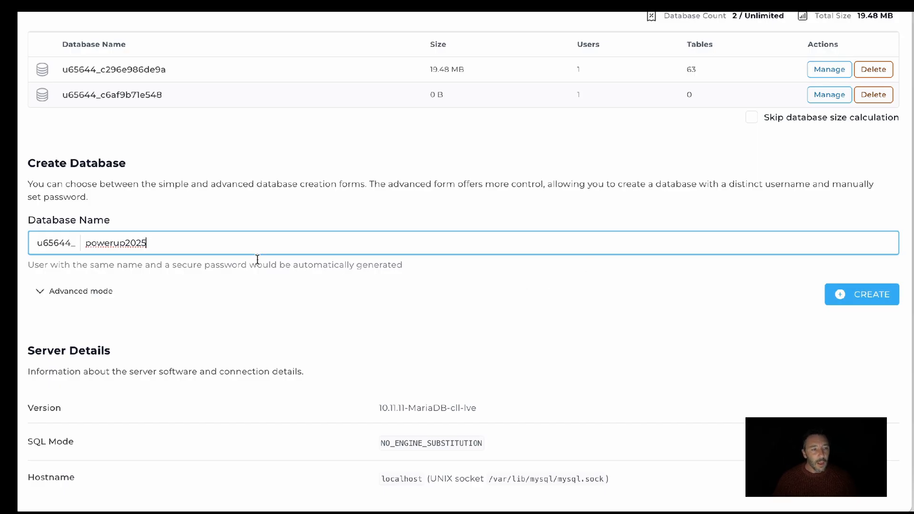
left_click(832, 298)
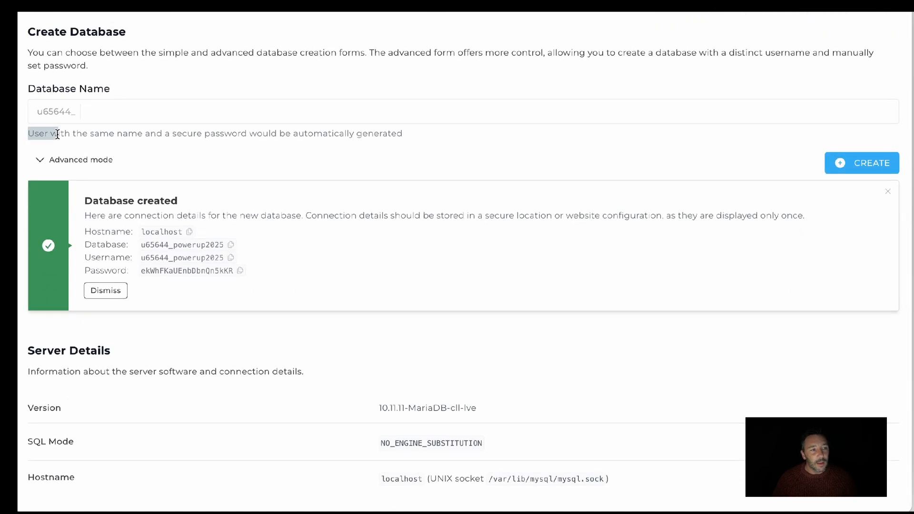
Review the automatic user note and the new database's hostname, database name, username and password details
left_click_drag(31, 134, 305, 143)
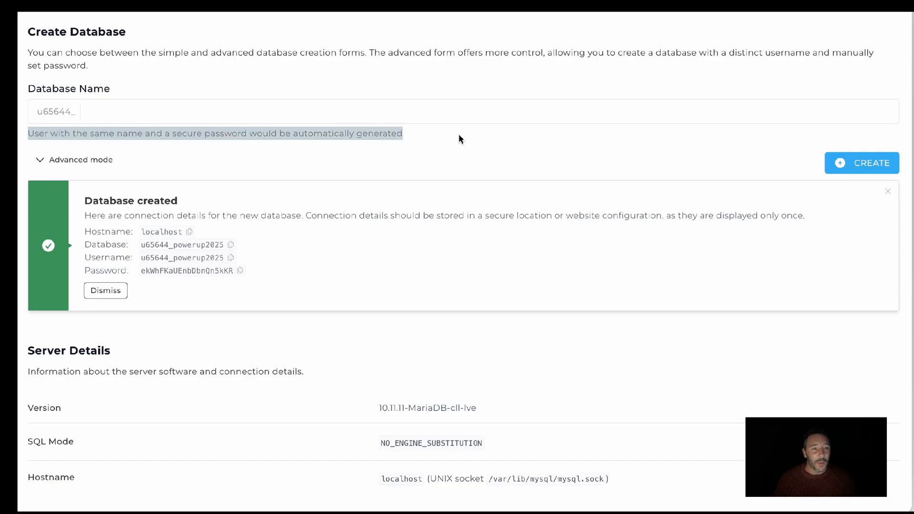
left_click(447, 137)
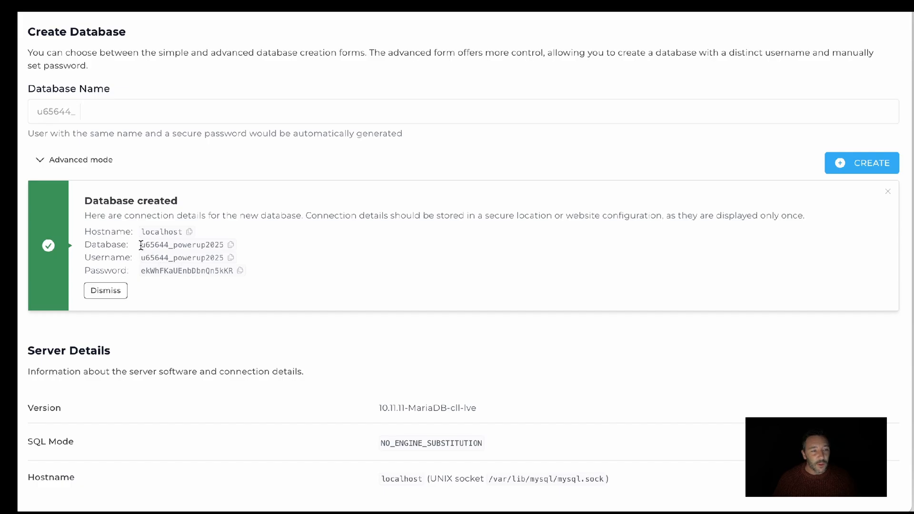
left_click_drag(141, 245, 216, 267)
left_click(295, 271)
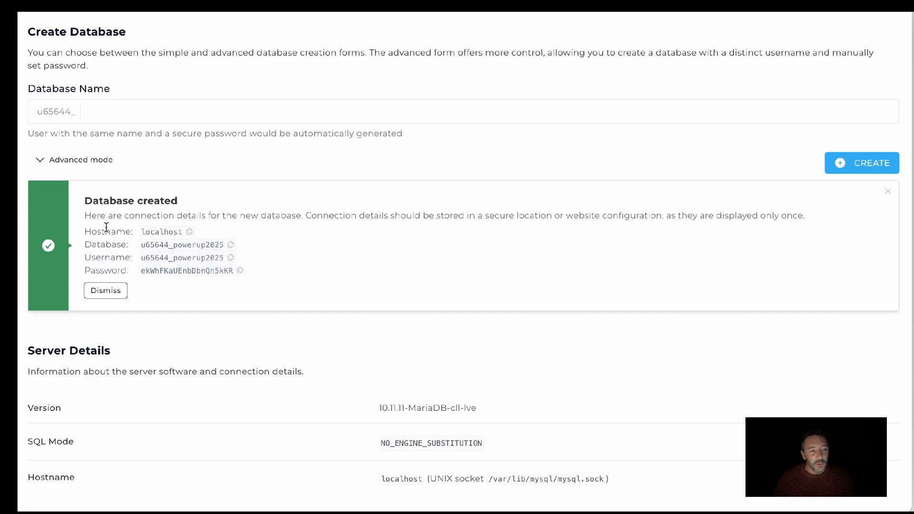
left_click_drag(141, 231, 188, 232)
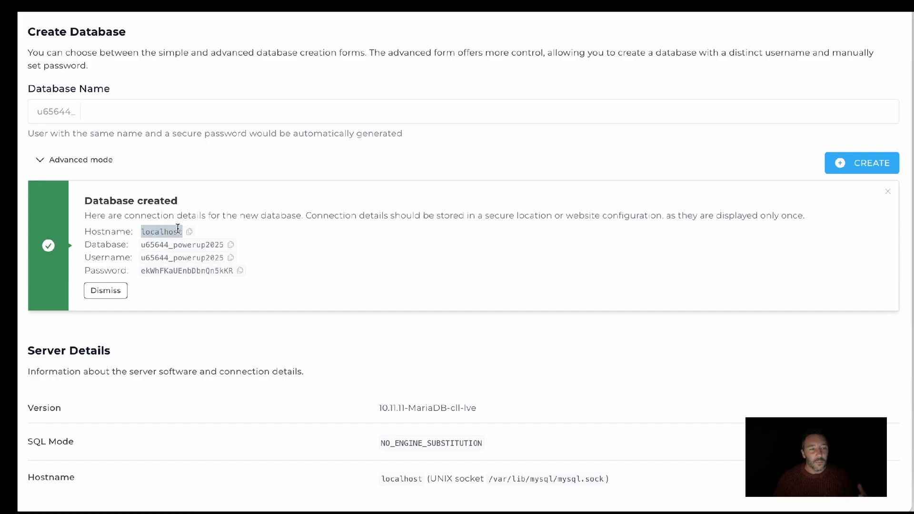
left_click(248, 229)
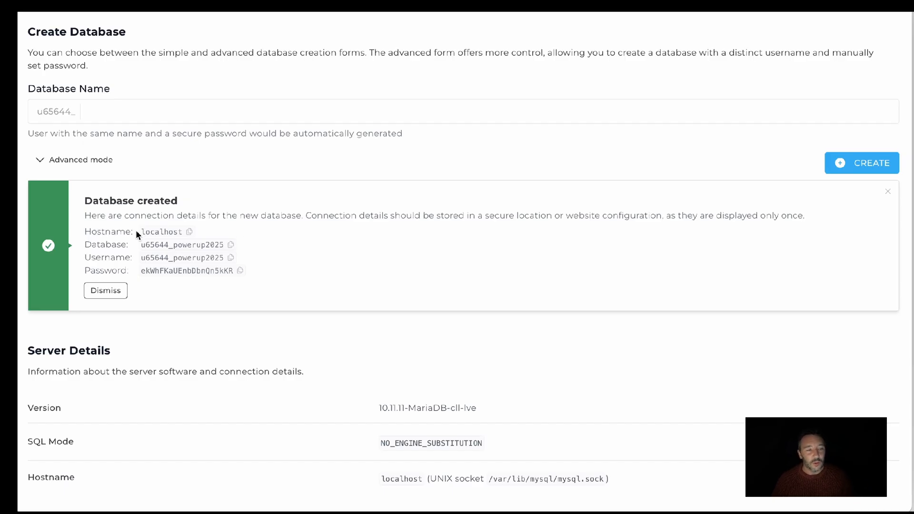
left_click_drag(83, 227, 353, 279)
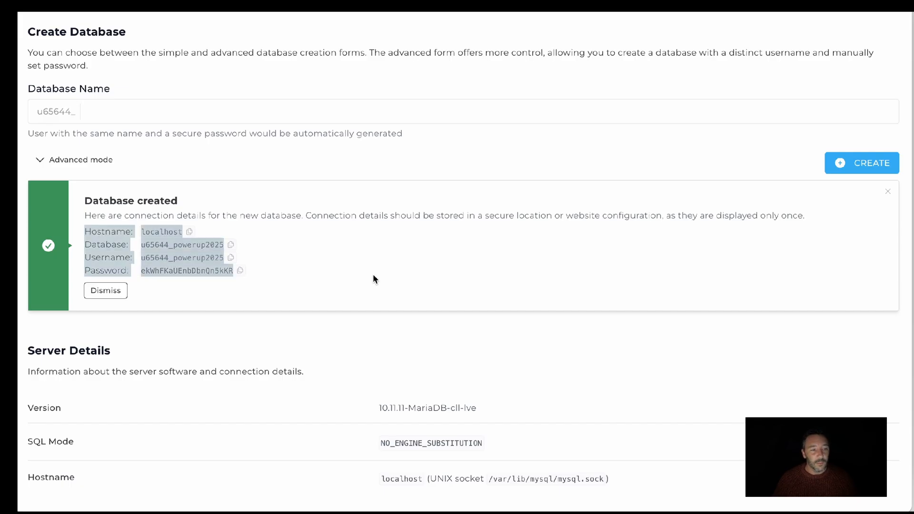
left_click(373, 275)
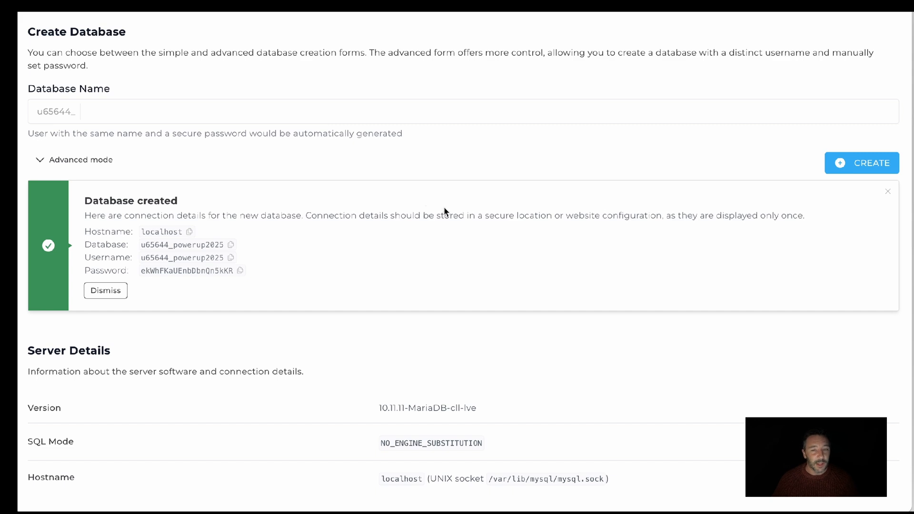
scroll(429, 258, "up", 7)
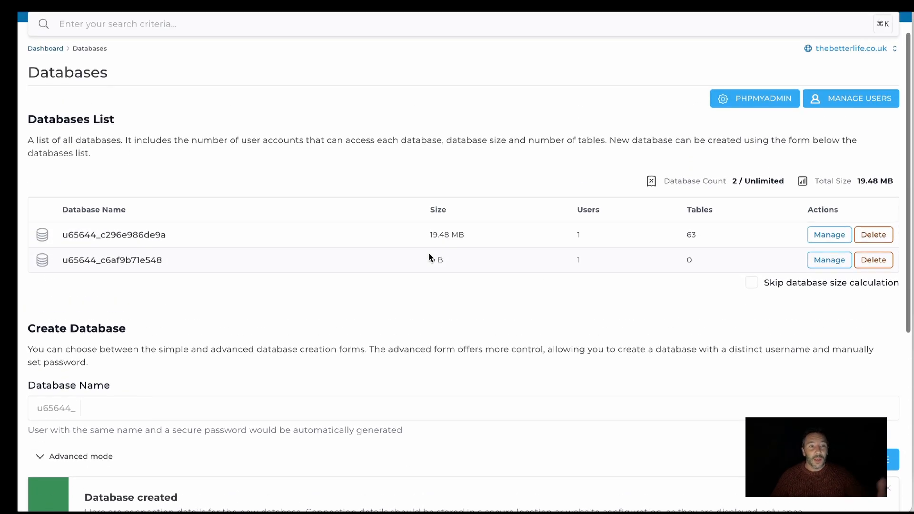
scroll(429, 257, "down", 4)
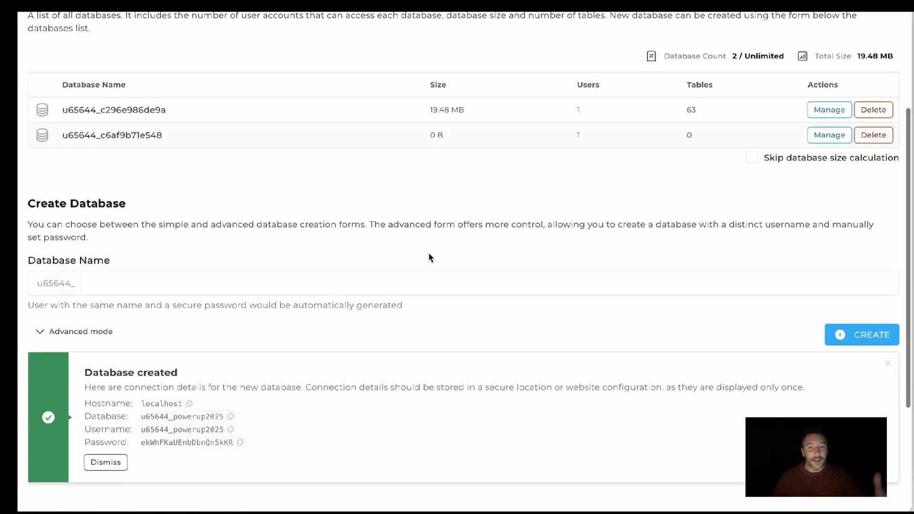
scroll(469, 236, "down", 3)
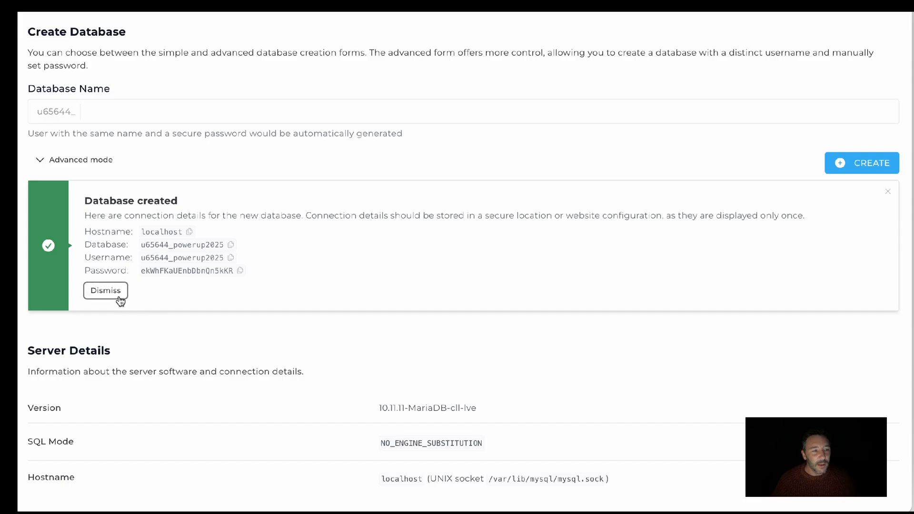
Inspect the powerup2025 user in DirectAdmin's database users and examine its privileges on the powerup2025 database
scroll(324, 282, "up", 7)
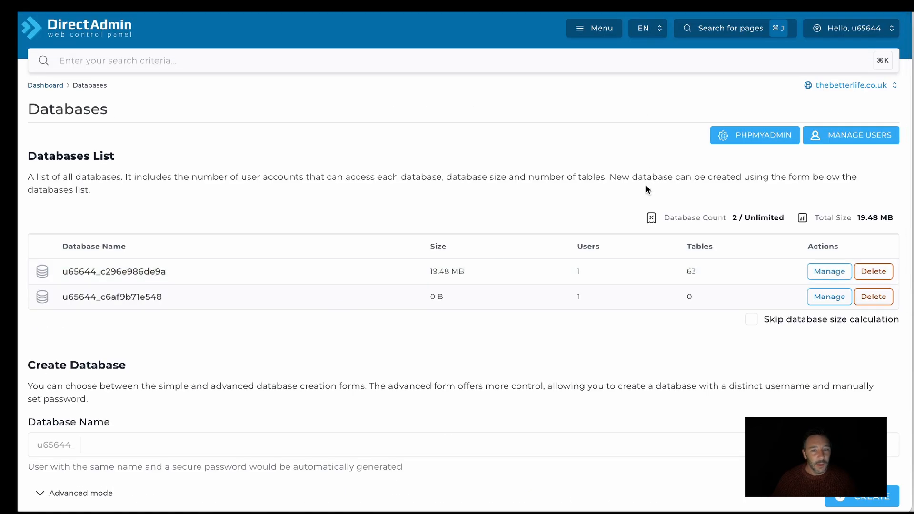
left_click(846, 135)
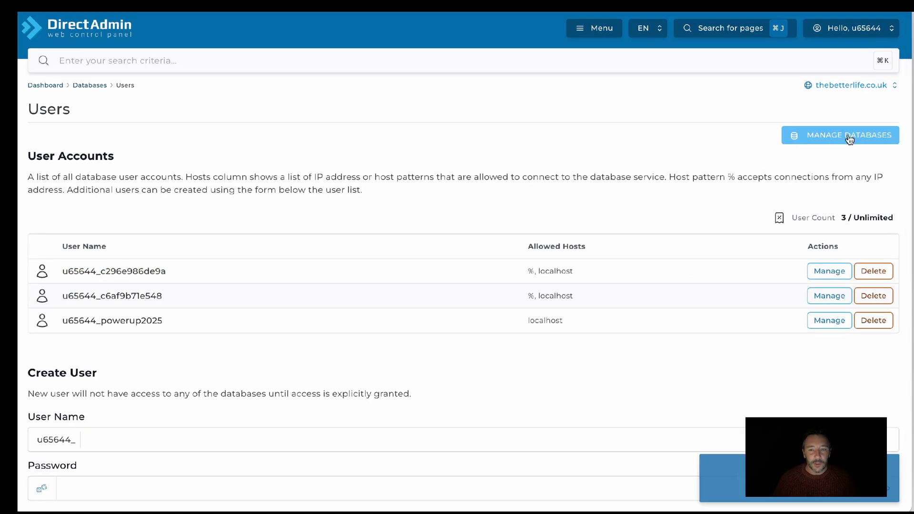
scroll(608, 253, "down", 1)
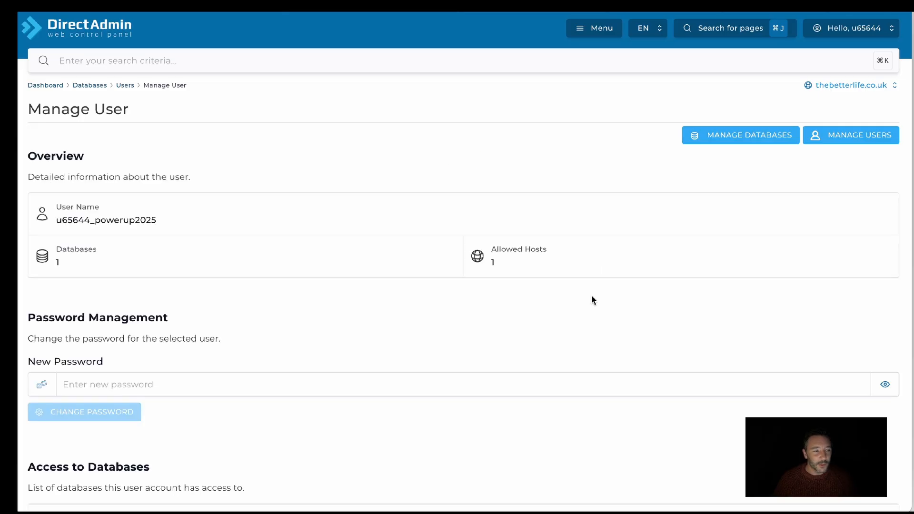
scroll(592, 296, "down", 3)
scroll(592, 299, "down", 4)
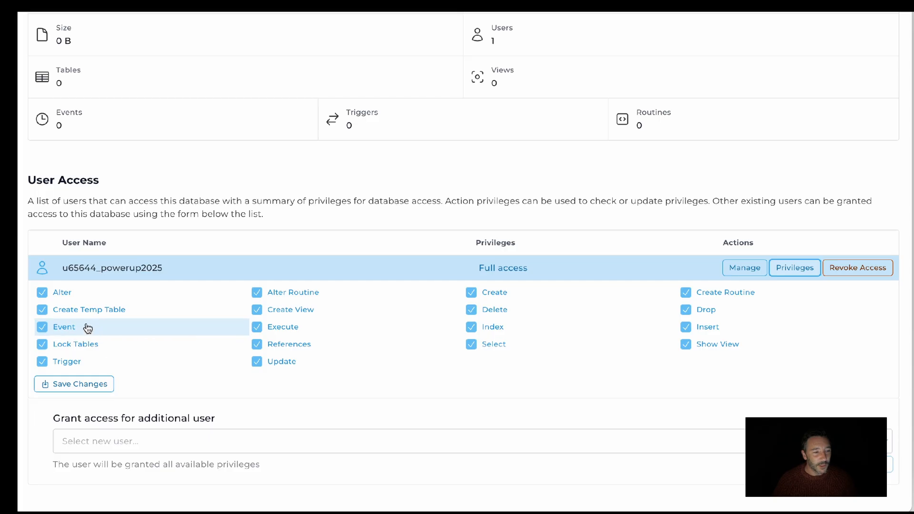
scroll(529, 357, "down", 1)
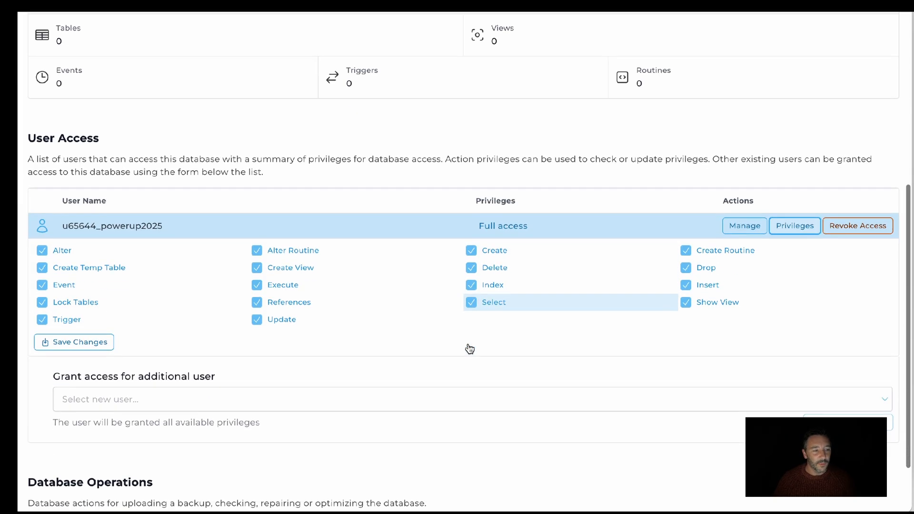
scroll(437, 300, "up", 7)
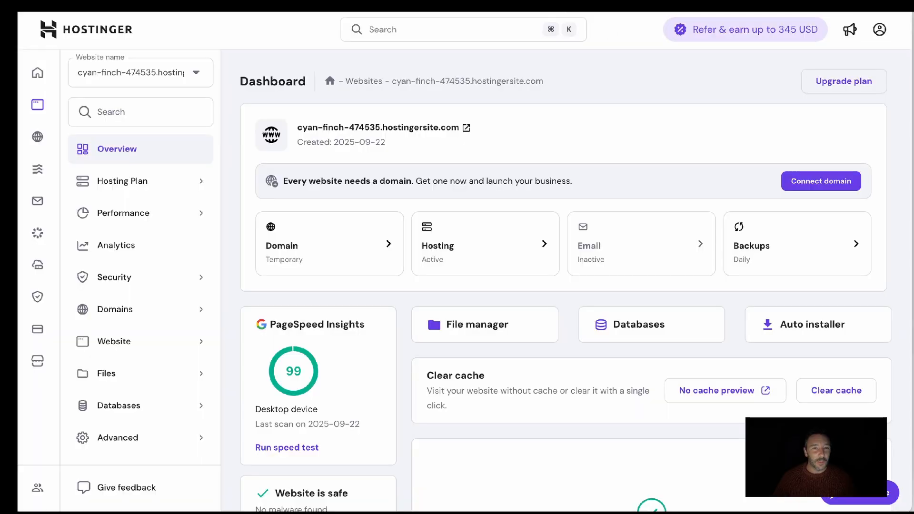
Switch to the Hostinger dashboard and open the public_html folder in its file manager
left_click(542, 5)
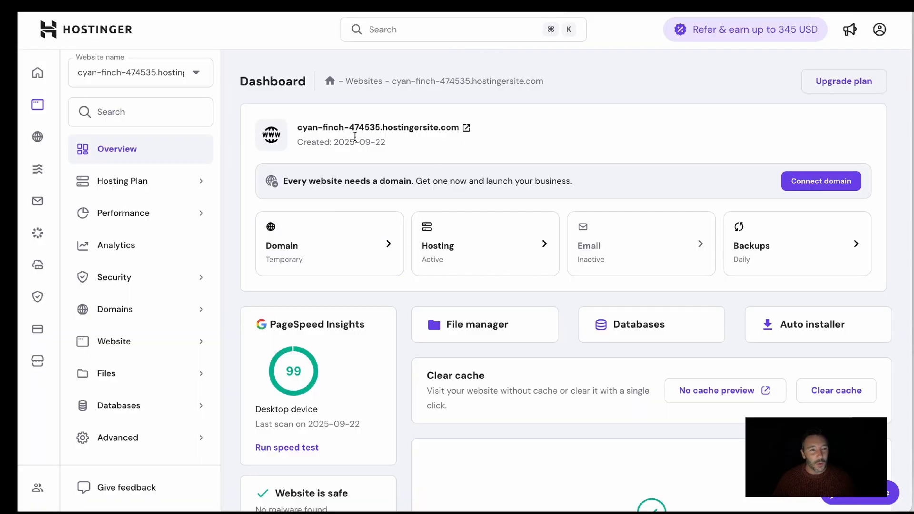
scroll(585, 228, "down", 1)
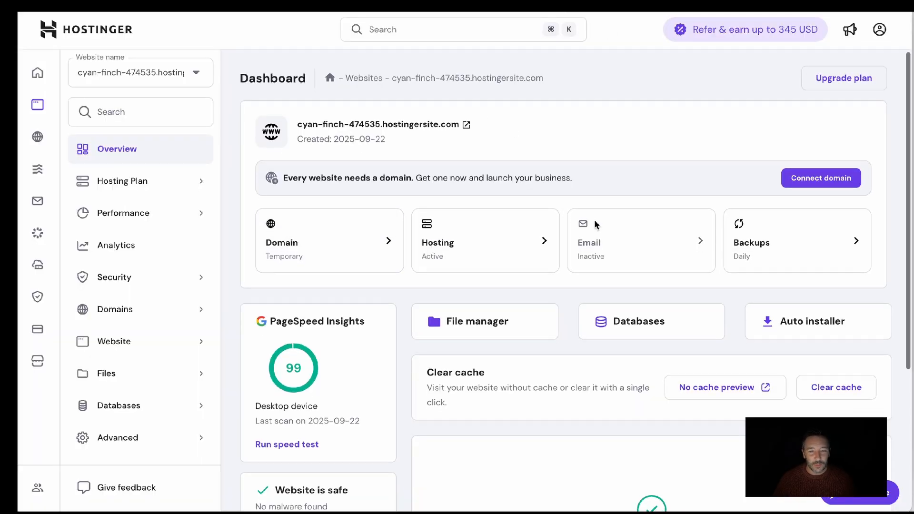
left_click(469, 319)
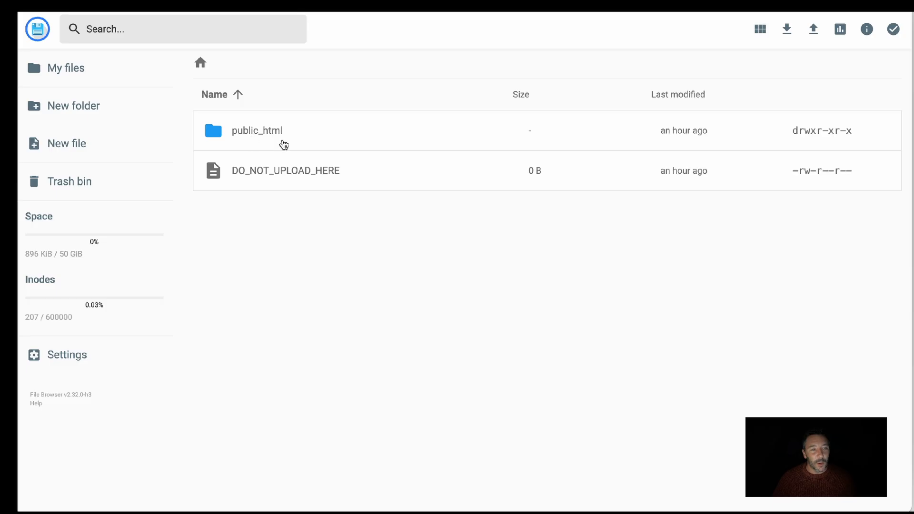
left_click(246, 136)
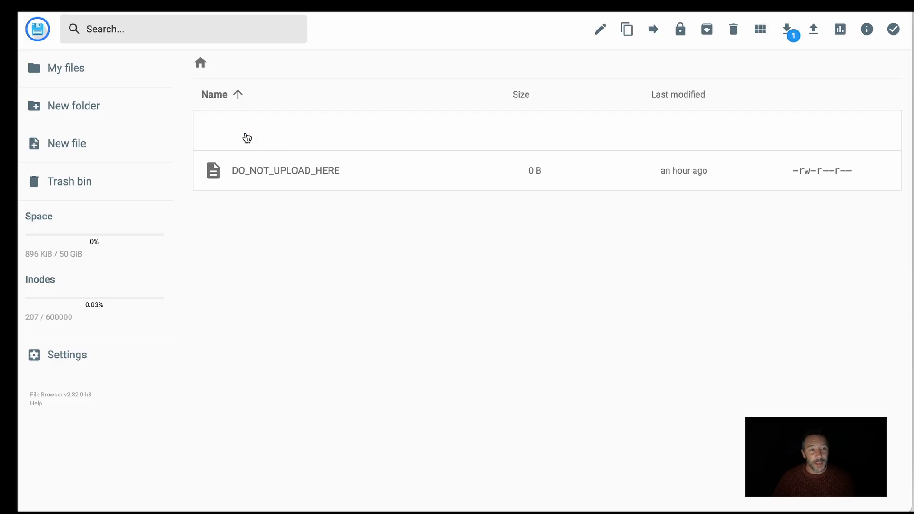
double_click(247, 137)
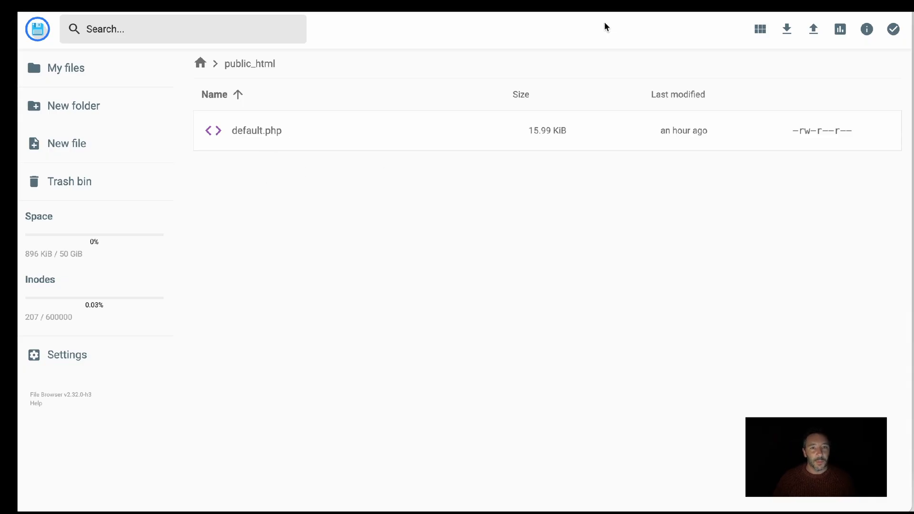
In DirectAdmin, open the file manager and go into domains/thebetterlife.co.uk/public_html
left_click(637, 5)
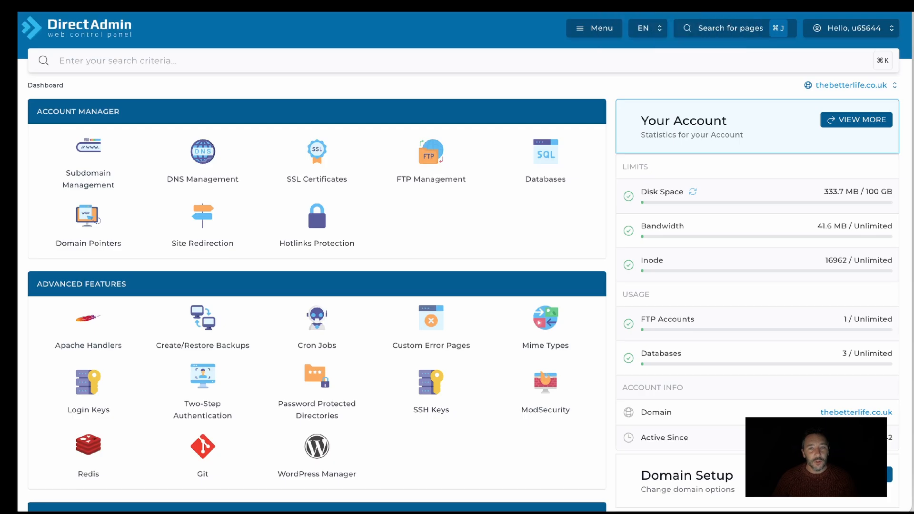
scroll(443, 189, "down", 6)
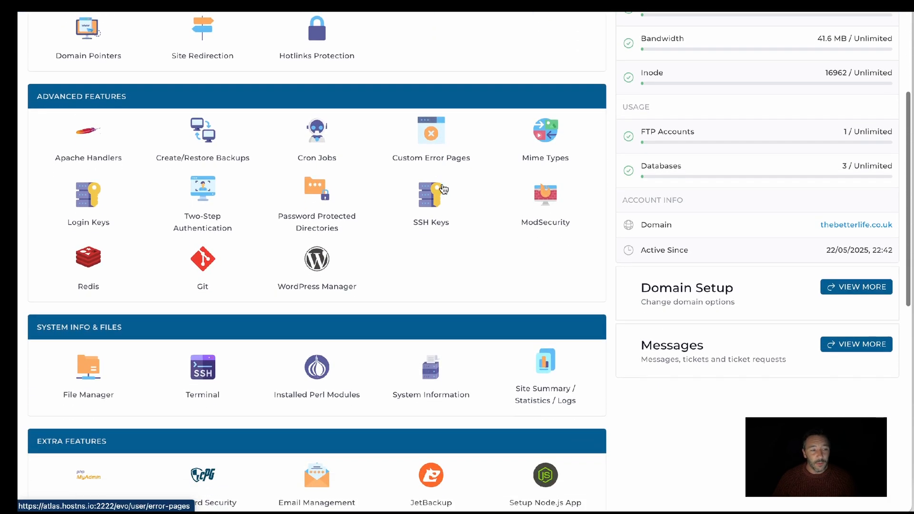
scroll(443, 189, "down", 2)
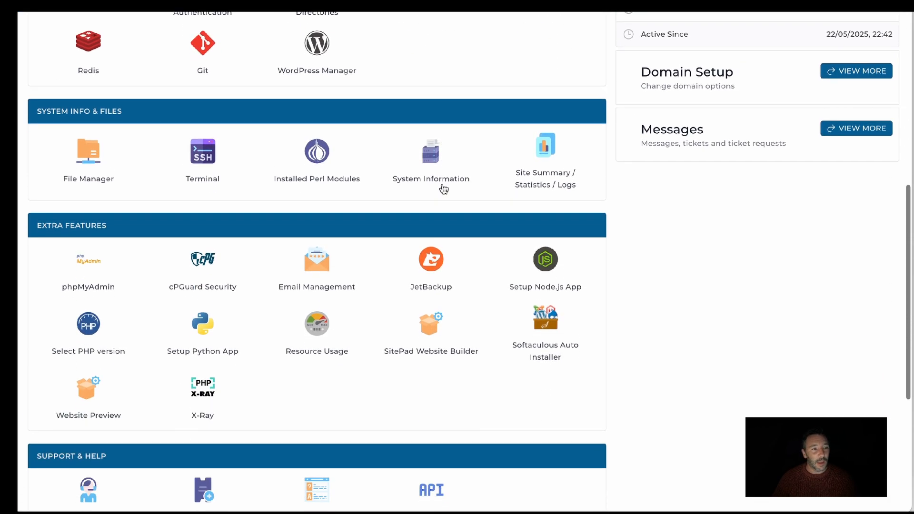
left_click(93, 162)
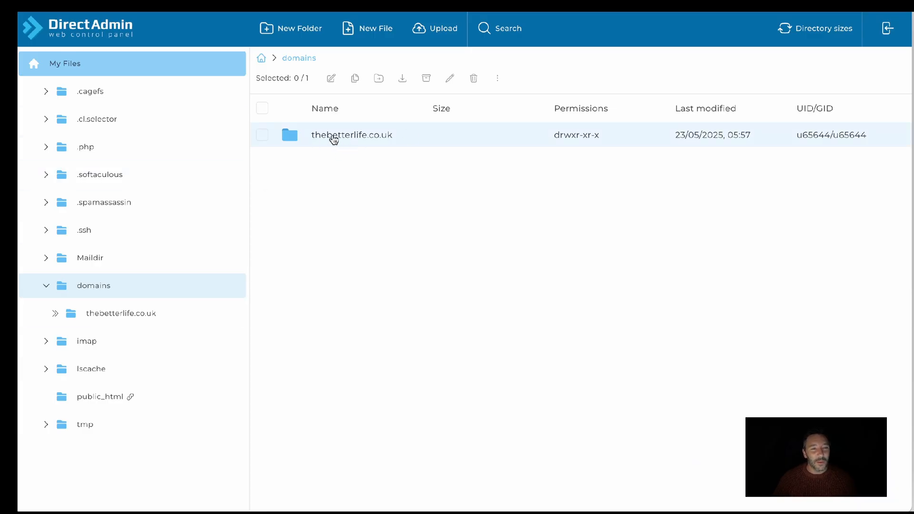
left_click(334, 138)
double_click(333, 138)
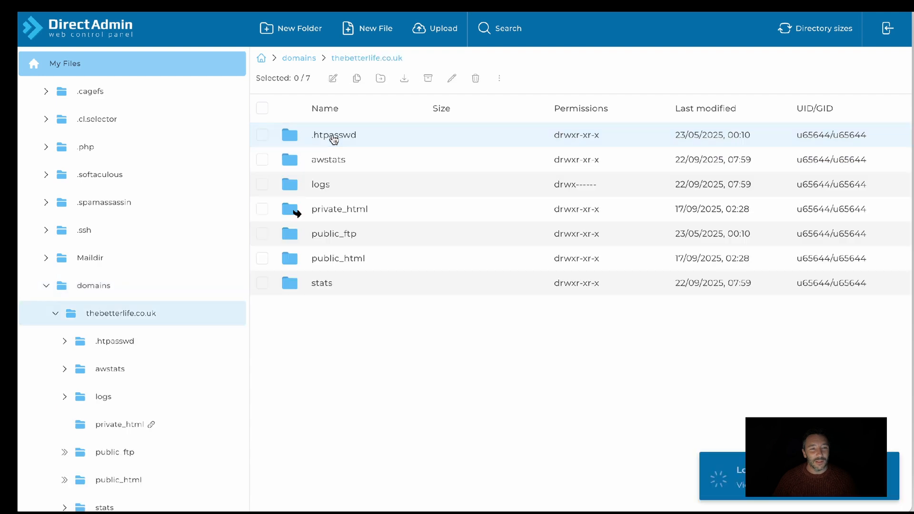
left_click(291, 261)
double_click(291, 260)
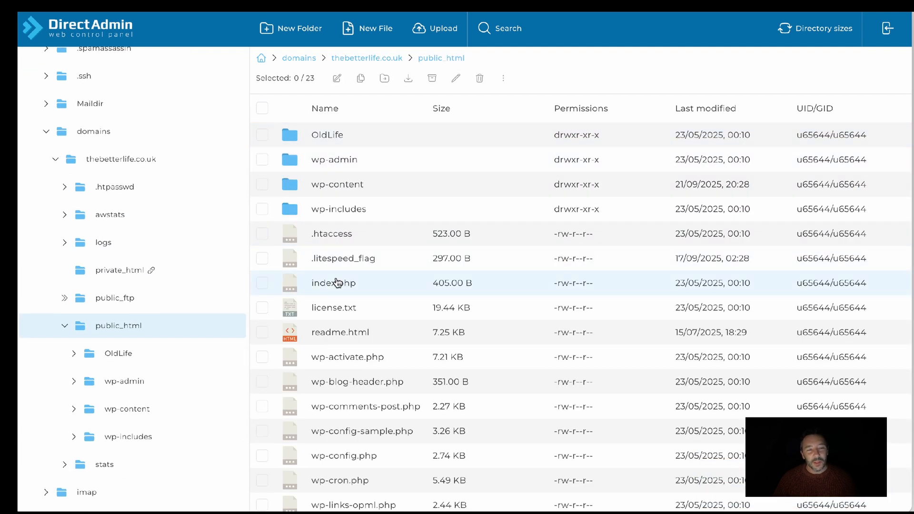
Examine the existing WordPress folders and files in the thebetterlife.co.uk public_html directory
scroll(335, 282, "down", 4)
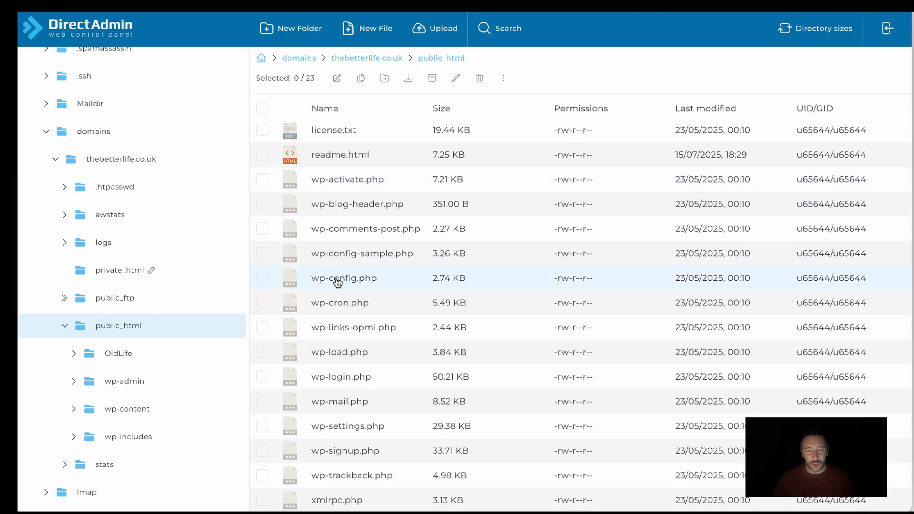
scroll(337, 282, "up", 4)
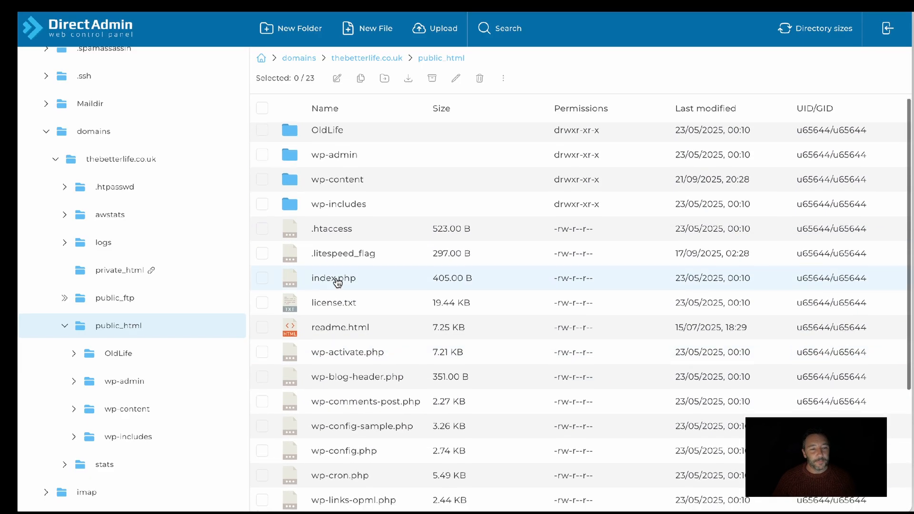
scroll(346, 360, "down", 1)
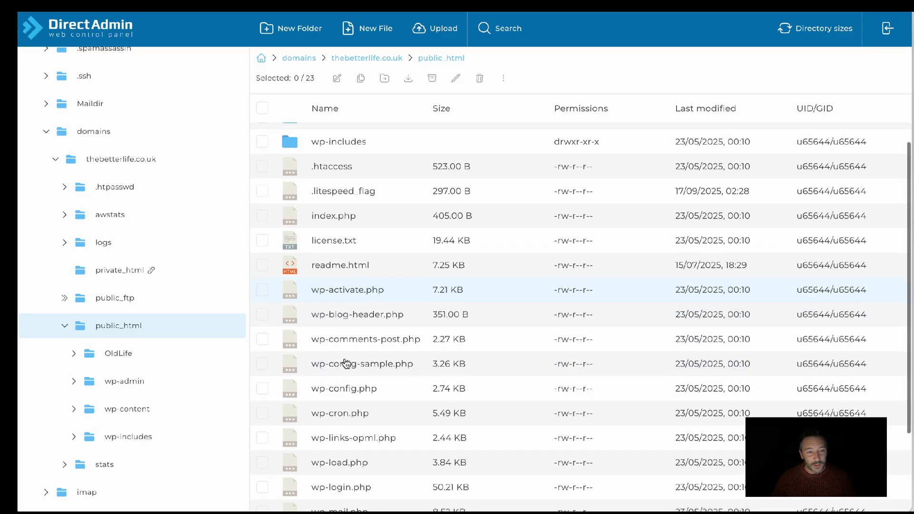
scroll(346, 364, "down", 2)
scroll(346, 363, "up", 3)
scroll(347, 363, "up", 1)
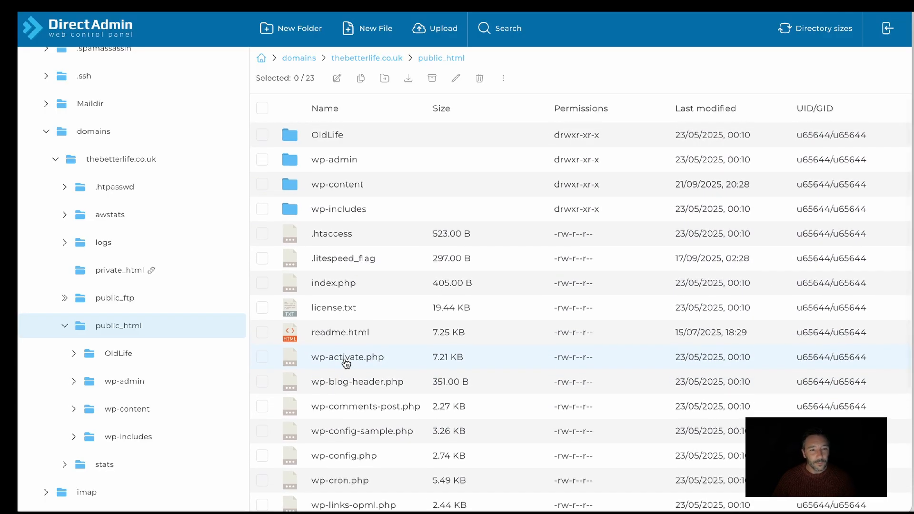
scroll(354, 459, "down", 2)
scroll(354, 459, "down", 2)
scroll(363, 327, "up", 4)
Select everything in public_html from the OldLife folder to xmlrpc.php, and clear the selection
left_click(291, 141)
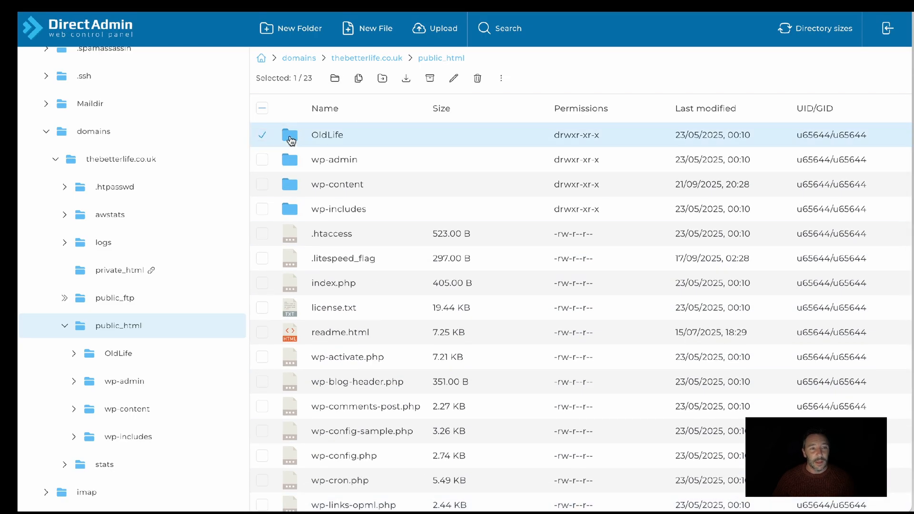
scroll(312, 202, "down", 4)
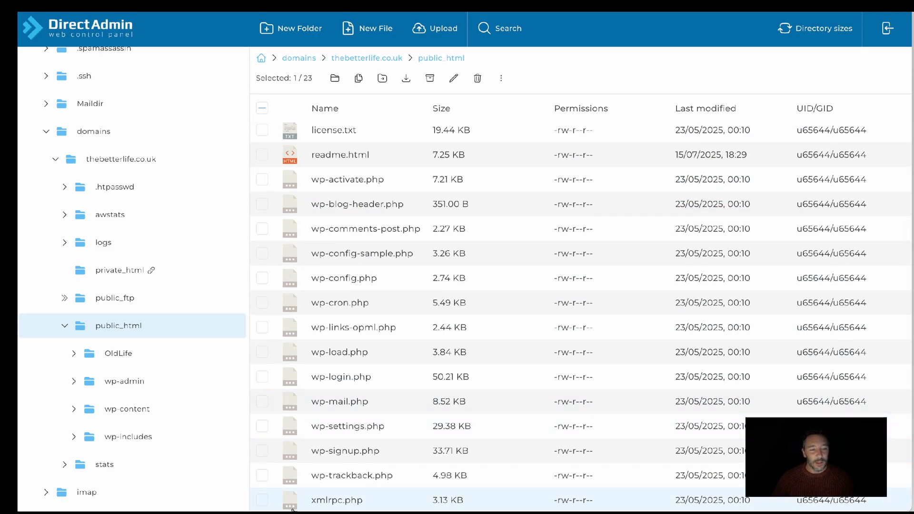
left_click(262, 499, "shift")
scroll(336, 367, "up", 4)
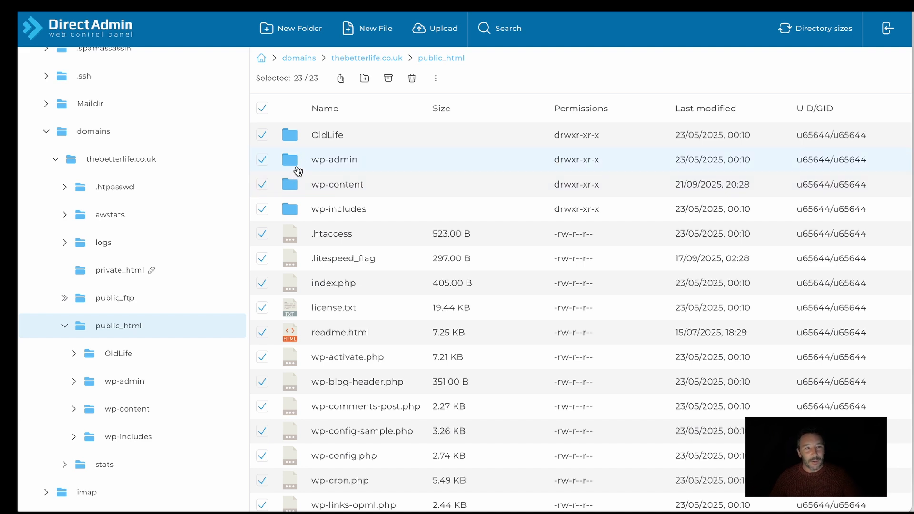
scroll(310, 243, "down", 3)
scroll(309, 242, "up", 3)
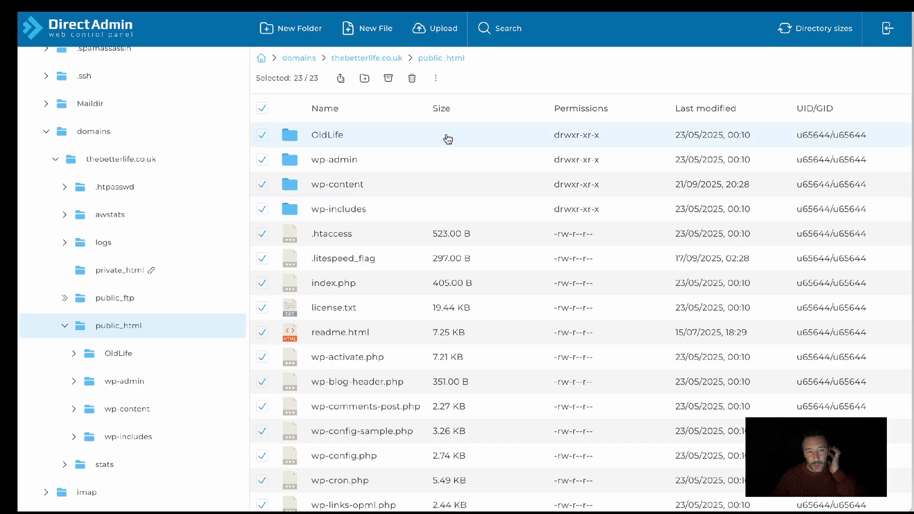
left_click(262, 109)
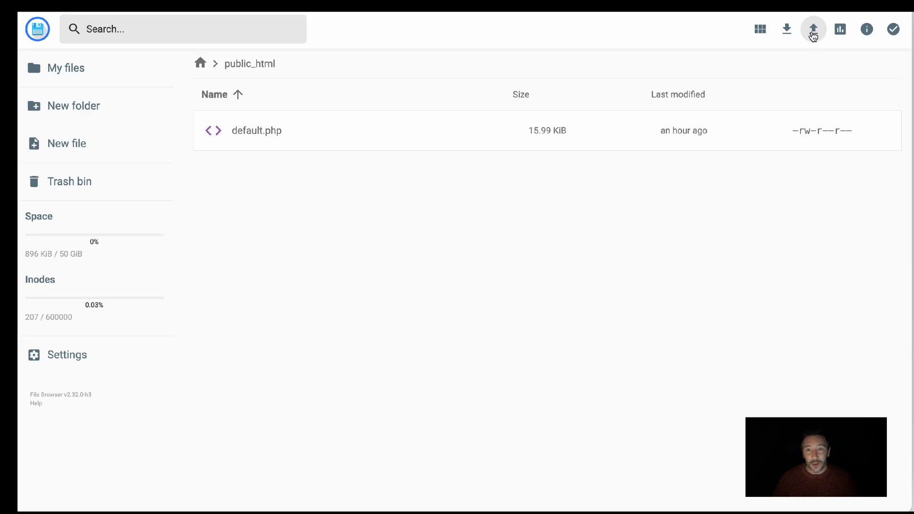
In Hostinger's file manager, upload the 20250922_powerup archive zip and installer.php to public_html
left_click(813, 33)
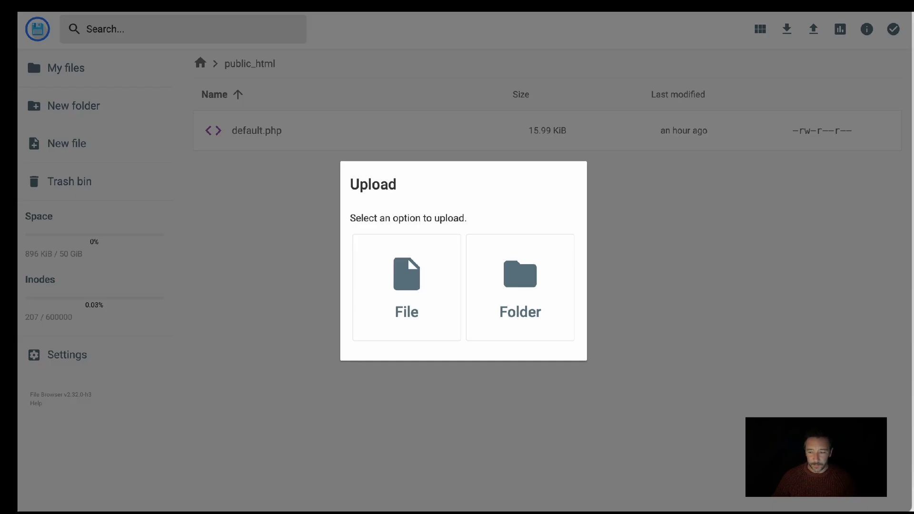
left_click_drag(912, 276, 395, 292)
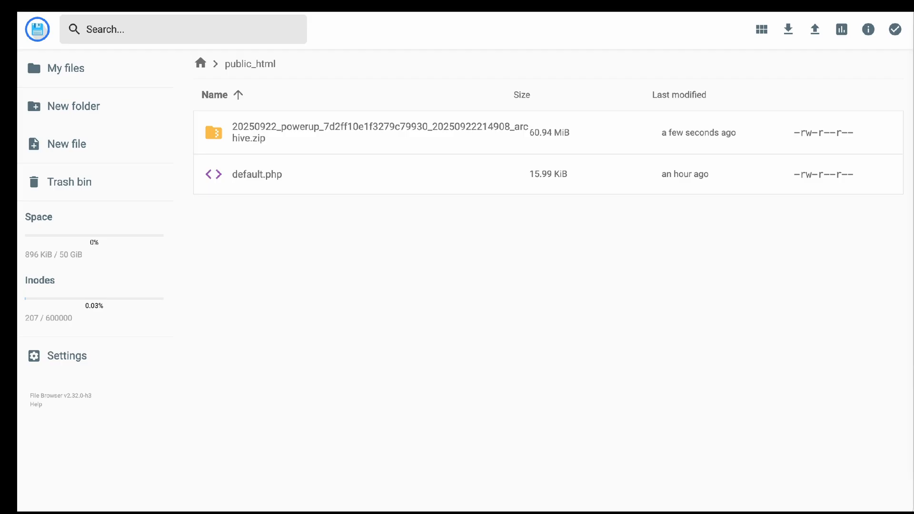
left_click_drag(784, 476, 540, 379)
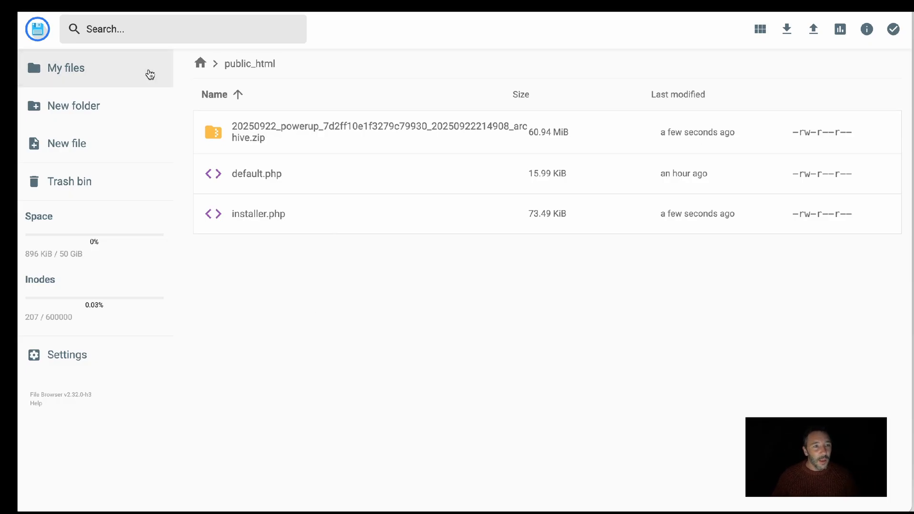
Return to the Hostinger dashboard and check the receiving site's temporary domain
left_click(190, 5)
scroll(455, 119, "up", 1)
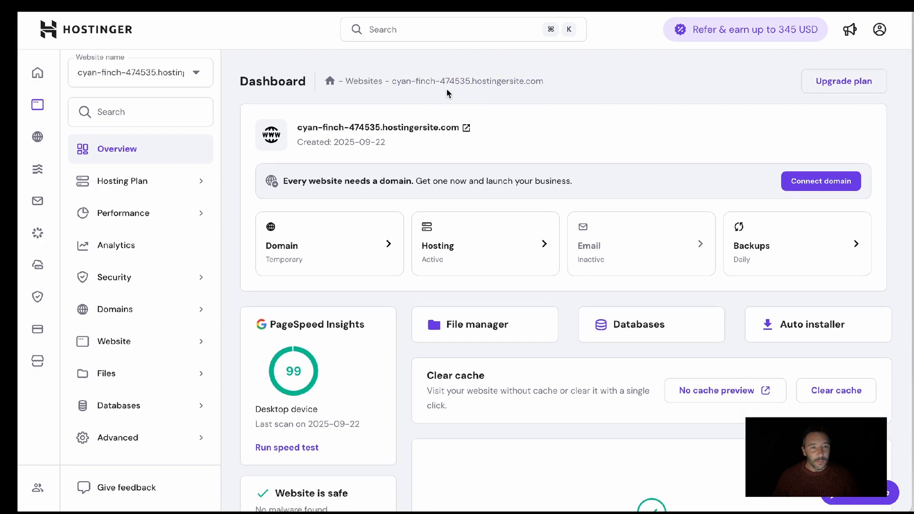
left_click_drag(547, 81, 391, 85)
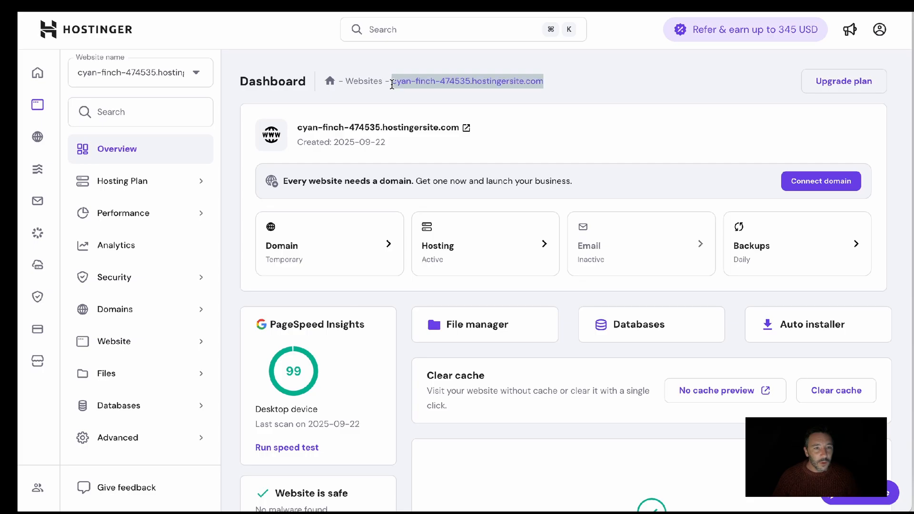
left_click(634, 89)
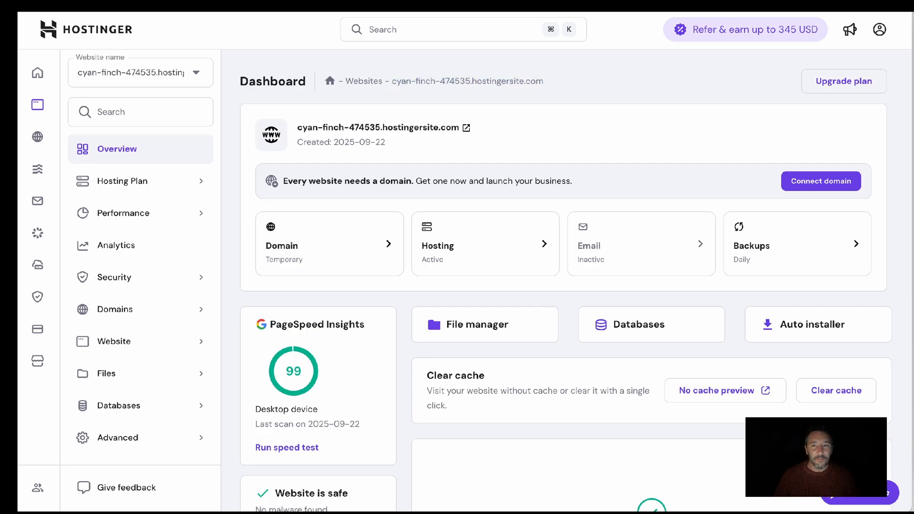
Open the Duplicator installer at cyan-finch-474535.hostingersite.com/installer.php in the browser
left_click(714, 3)
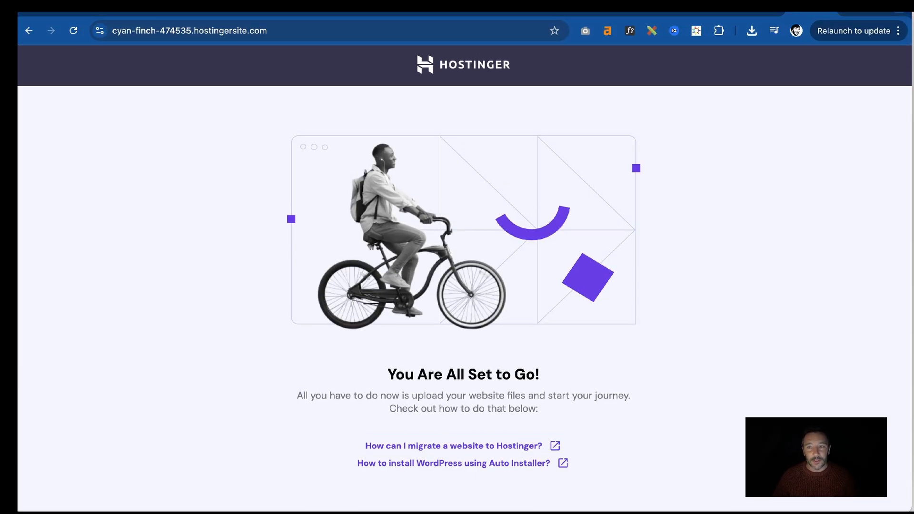
left_click(290, 29)
key("Right")
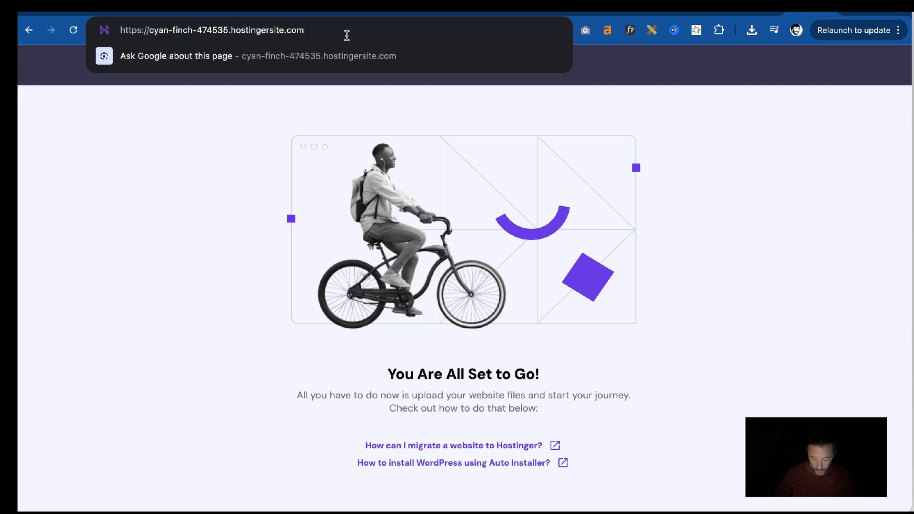
type("/")
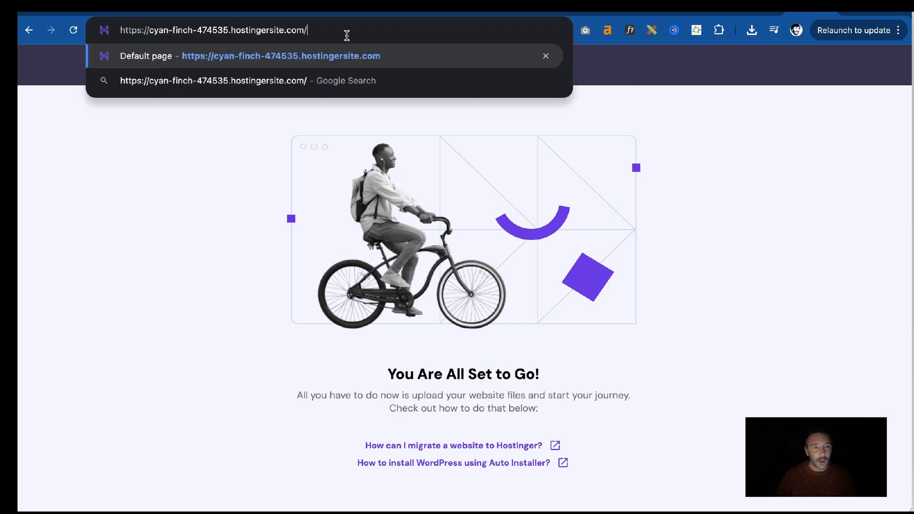
type("installer.php")
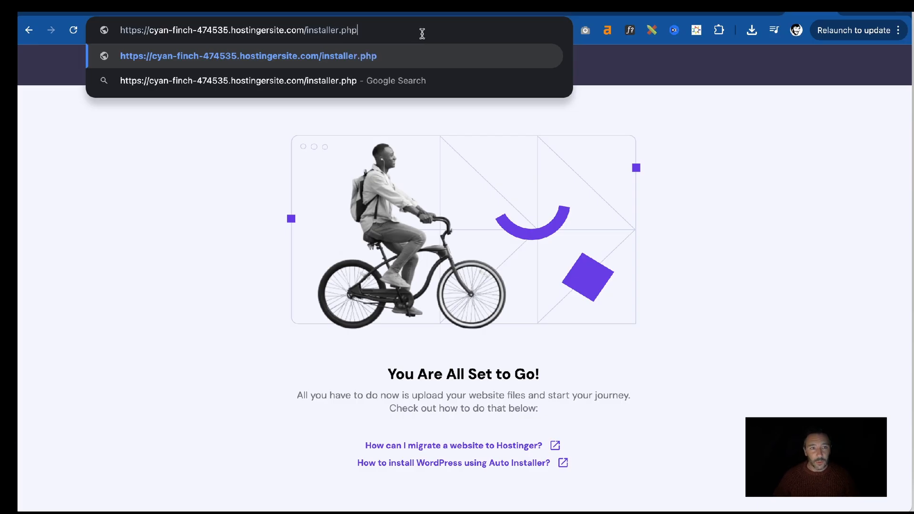
key("Return")
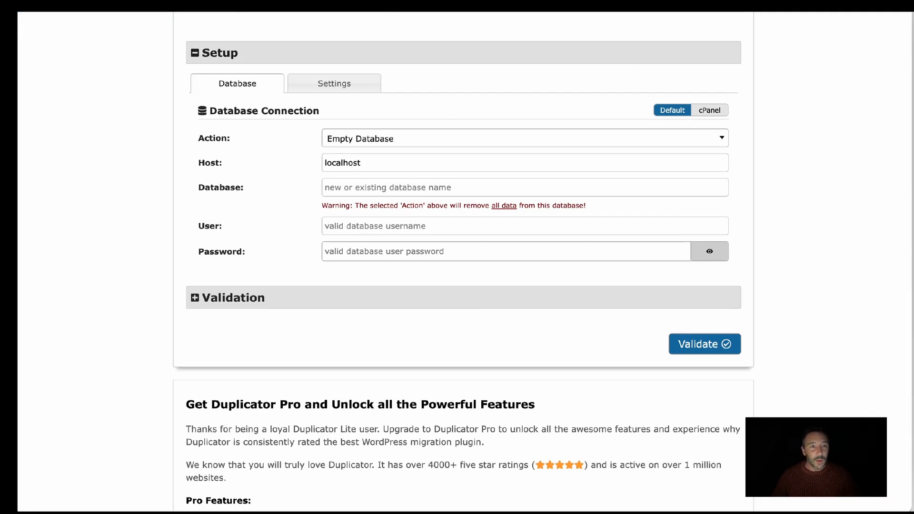
Copy the database name from the ClickUp task comment and enter it as both Database and User in the Duplicator installer
left_click(378, 6)
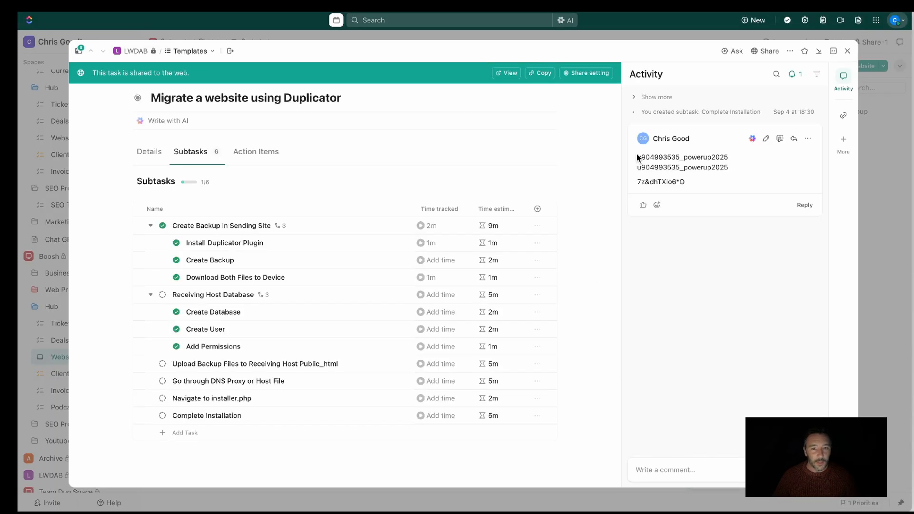
left_click_drag(680, 157, 738, 159)
key("ctrl+c")
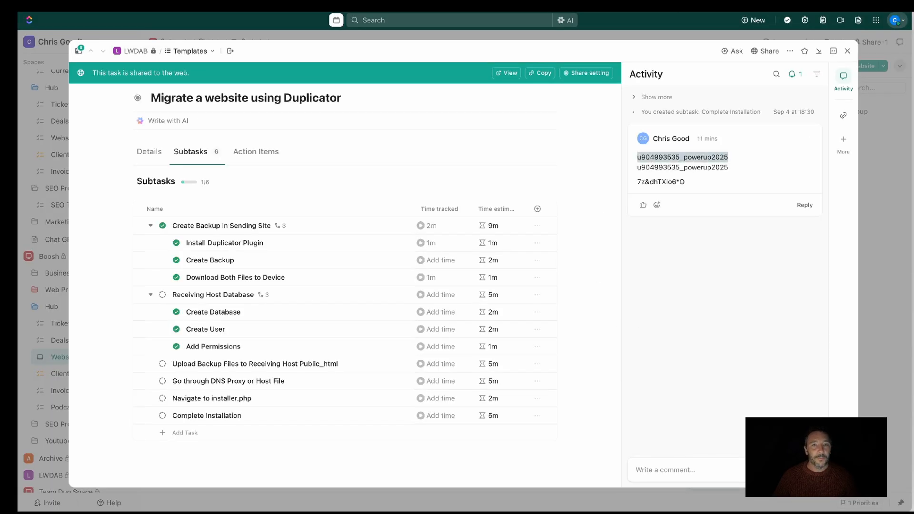
left_click(526, 6)
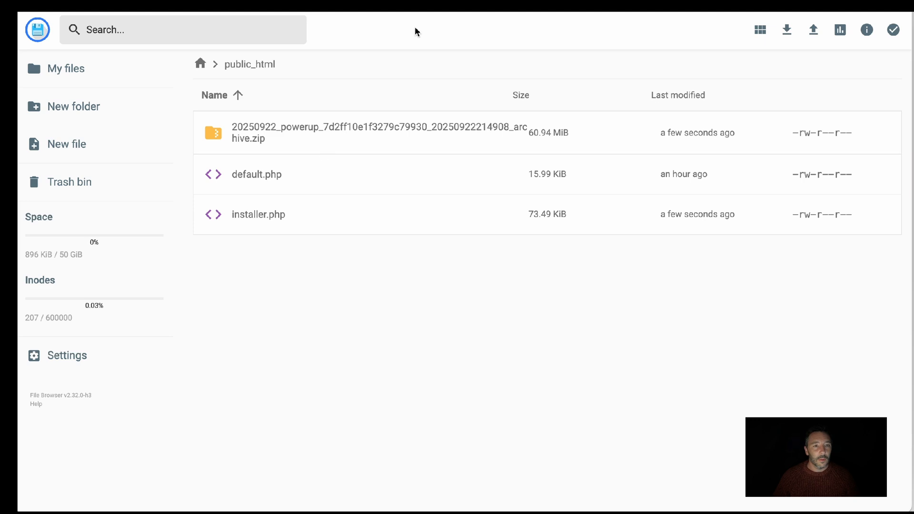
key("ctrl+shift+Tab")
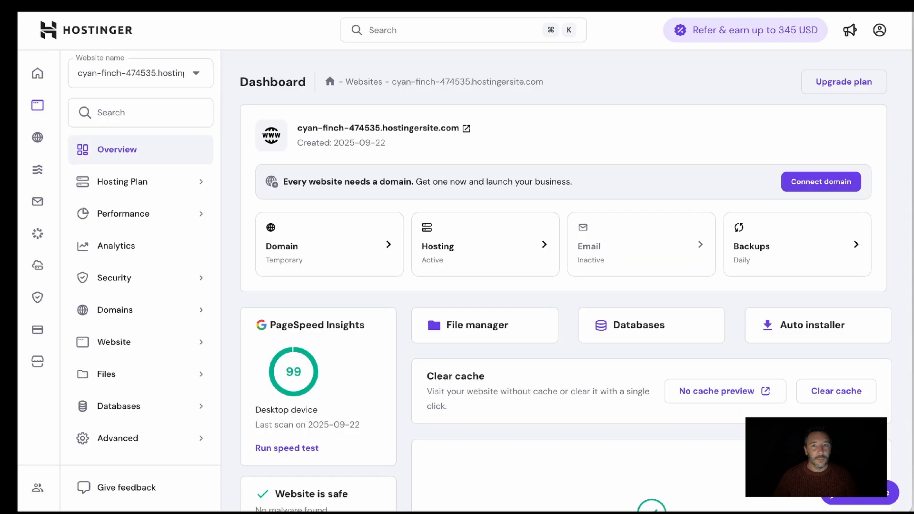
key("ctrl+shift+Tab")
type("u904993535_poweruo2025")
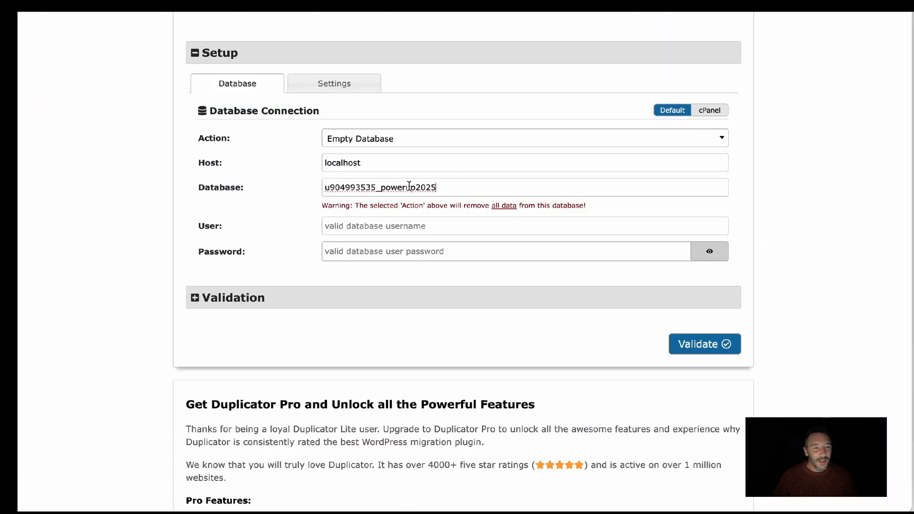
left_click(374, 221)
key("ctrl+v")
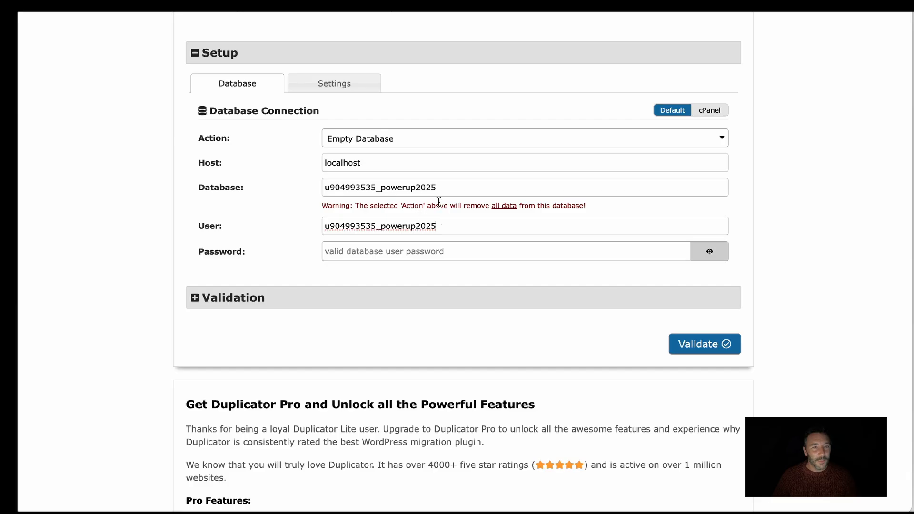
Copy the database user password from the ClickUp comment into the installer's Password field and validate the database connection
key("alt+Tab")
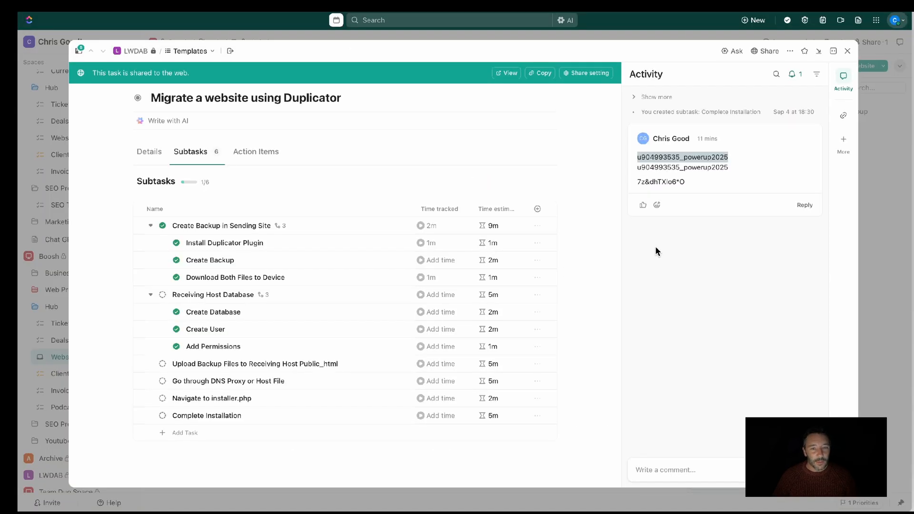
left_click(694, 187)
left_click_drag(694, 187, 637, 183)
key("ctrl+c")
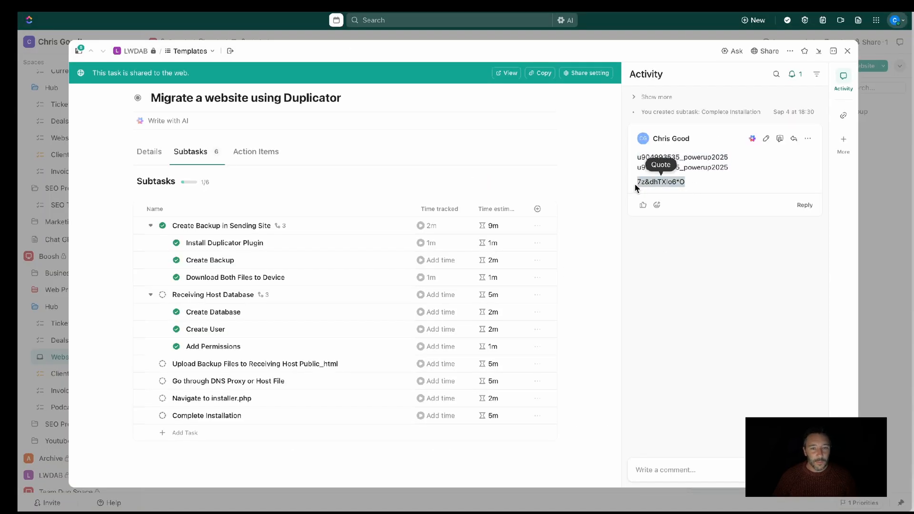
key("alt+Tab")
key("ctrl+v")
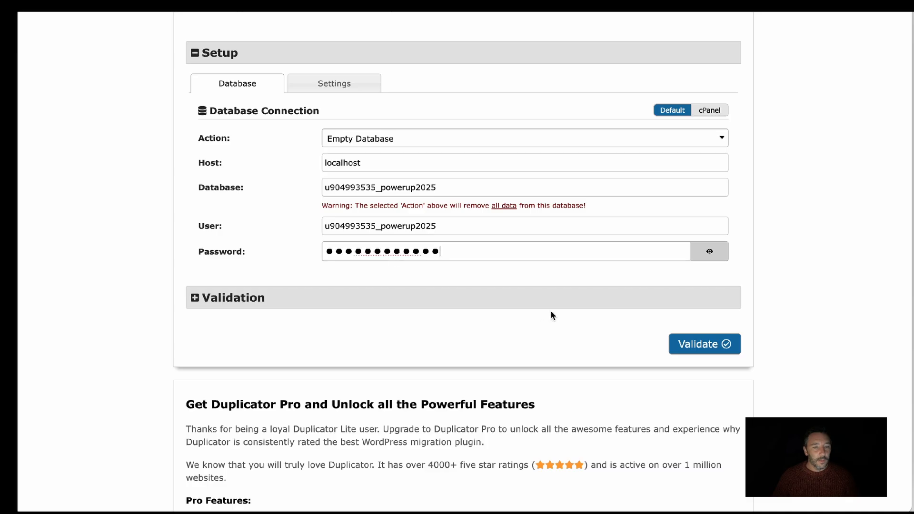
left_click(690, 344)
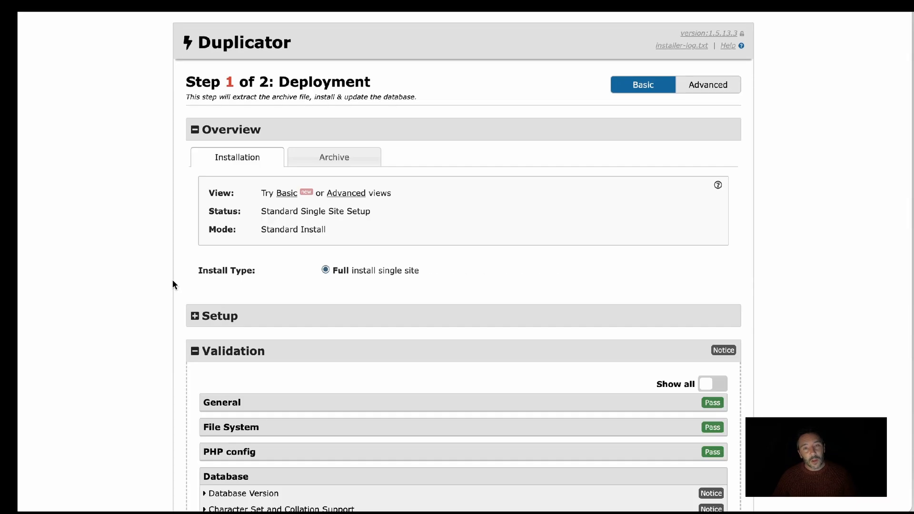
Expand and review the Database Version and Character Set and Collation Support notices in the validation results
scroll(162, 289, "down", 5)
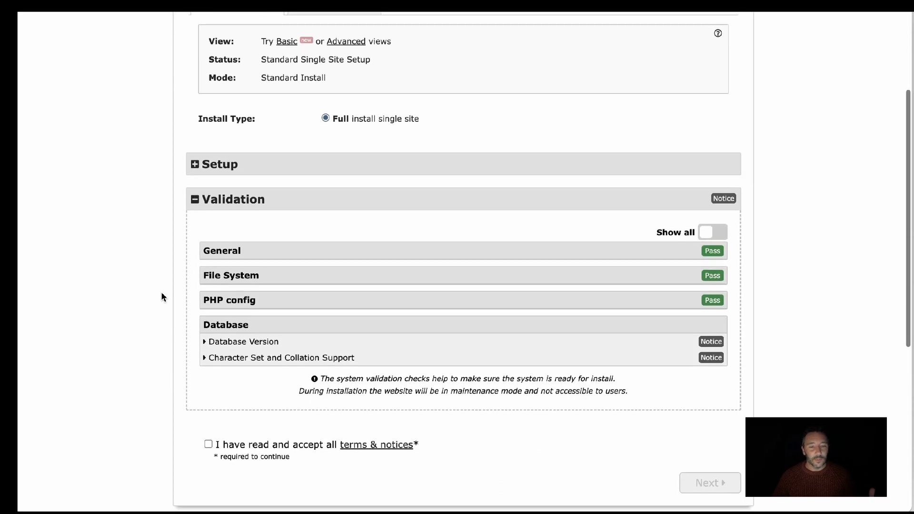
left_click(205, 282)
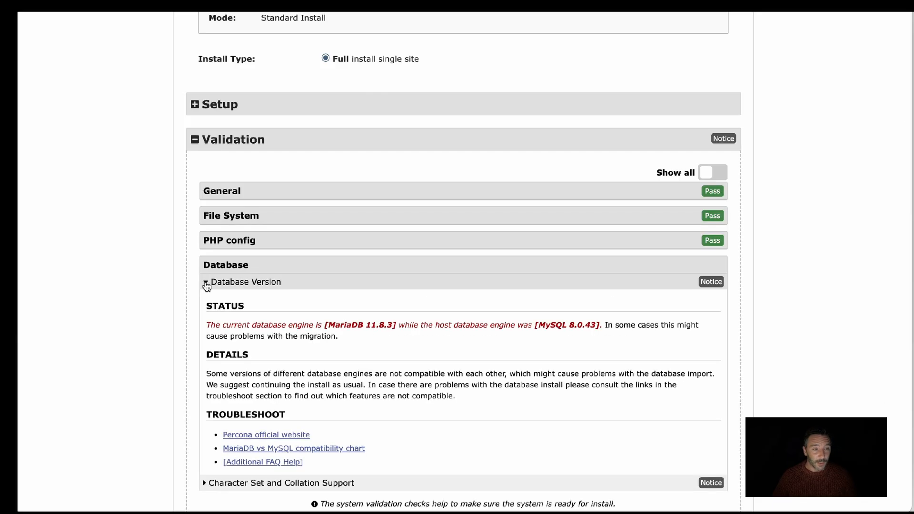
scroll(157, 310, "down", 3)
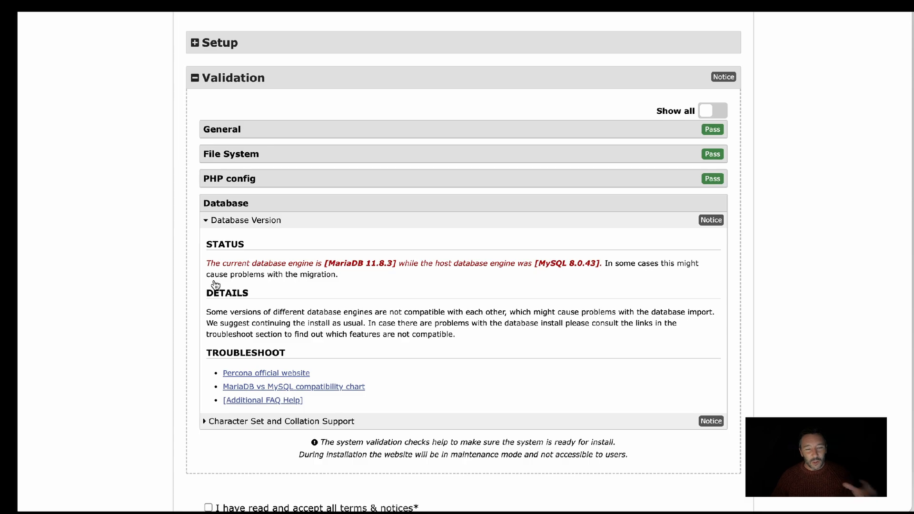
scroll(213, 291, "down", 3)
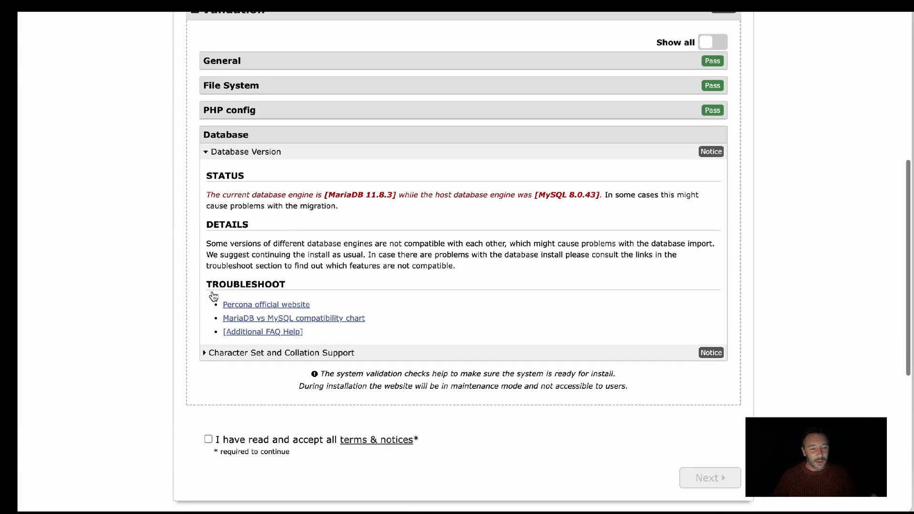
left_click(204, 352)
mouse_move(165, 359)
scroll(165, 359, "up", 3)
scroll(165, 359, "down", 8)
scroll(165, 358, "up", 4)
Accept the terms and notices, proceed with deployment, and confirm running the installer with the shown site and database settings
scroll(165, 354, "down", 5)
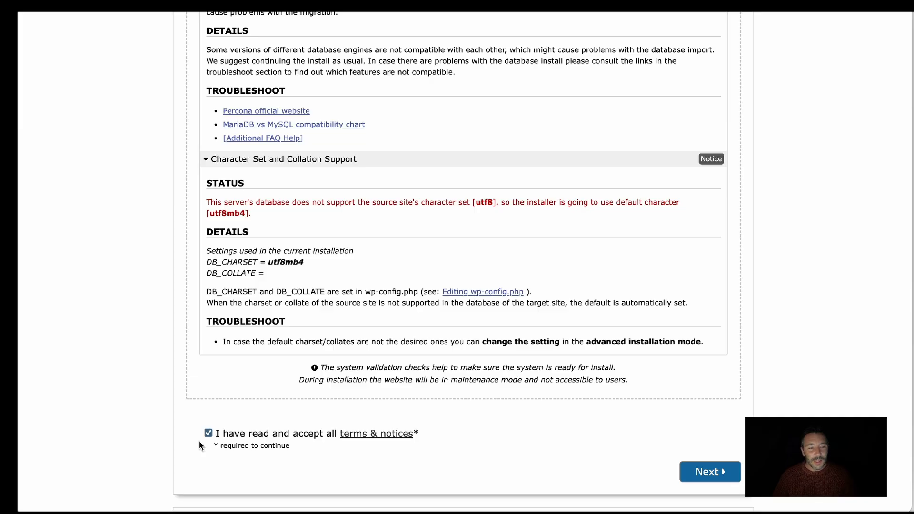
scroll(181, 359, "up", 15)
scroll(181, 359, "down", 20)
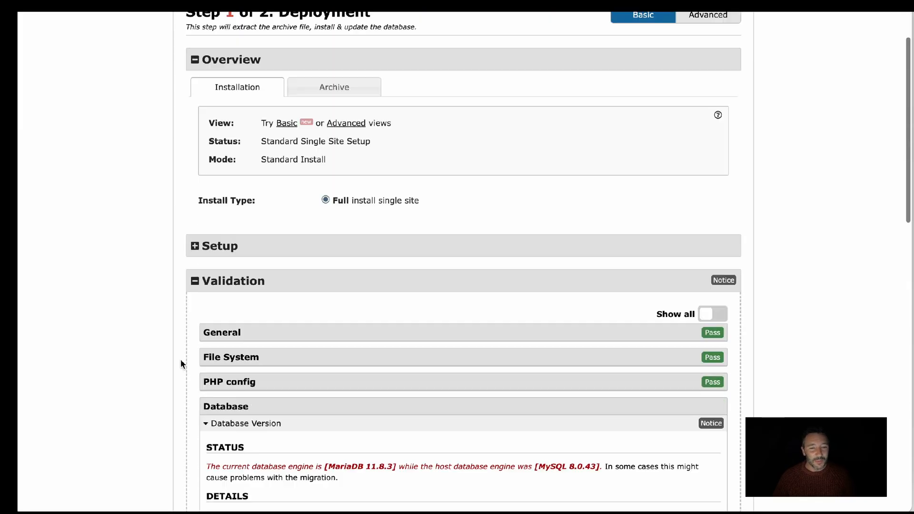
left_click(705, 341)
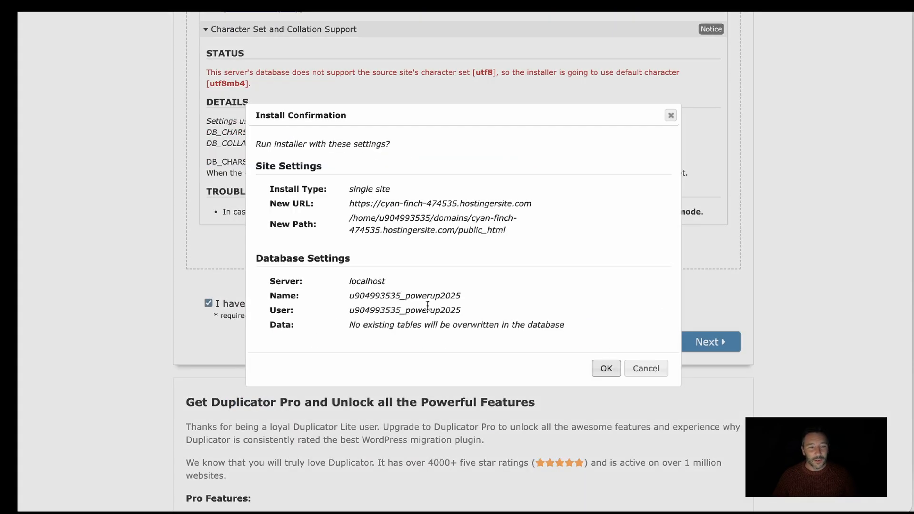
left_click(603, 368)
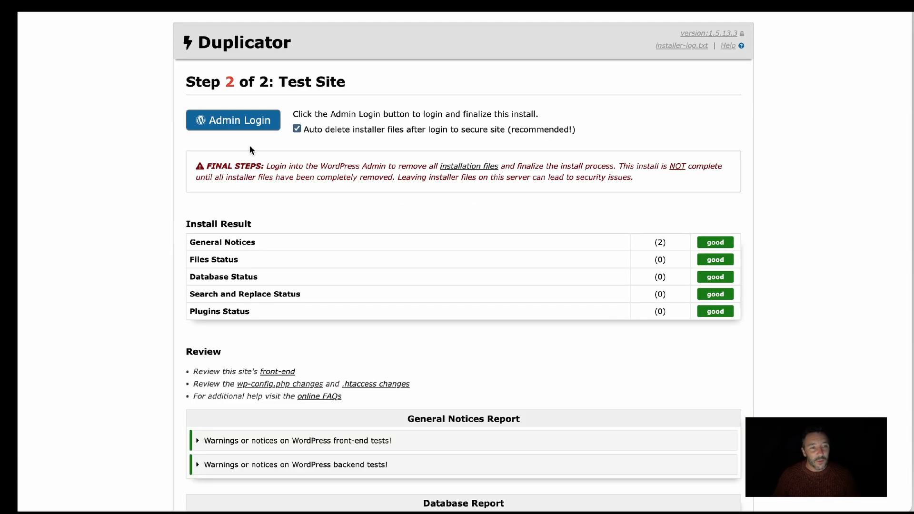
Log in to the WordPress admin from the installer with auto-deletion of installer files enabled, and review the cleanup report
left_click(244, 126)
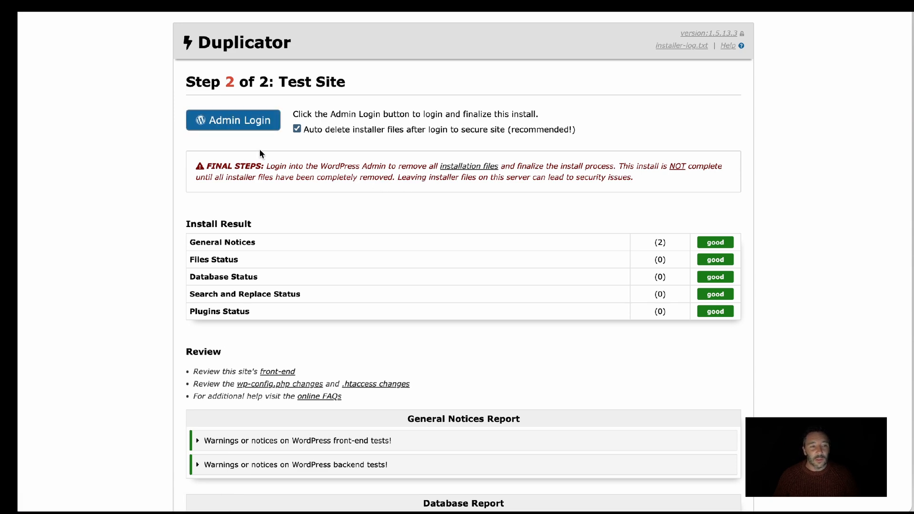
left_click(229, 125)
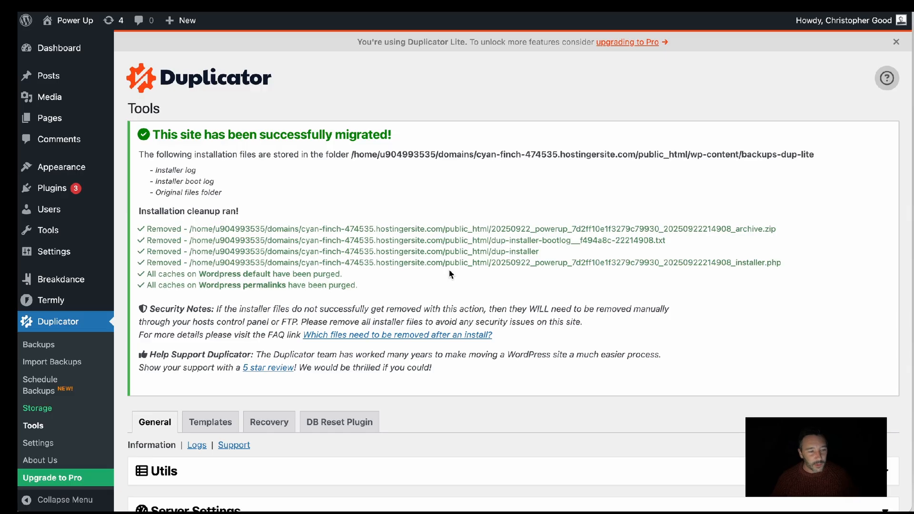
scroll(452, 276, "down", 5)
scroll(452, 279, "up", 5)
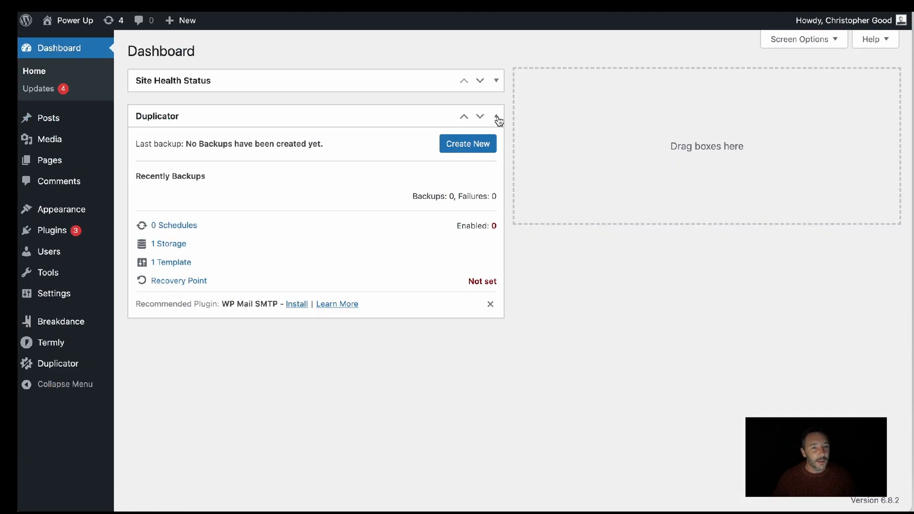
Collapse the Duplicator widget on the WordPress dashboard and open the Power Up site's front end in a new tab
left_click(496, 117)
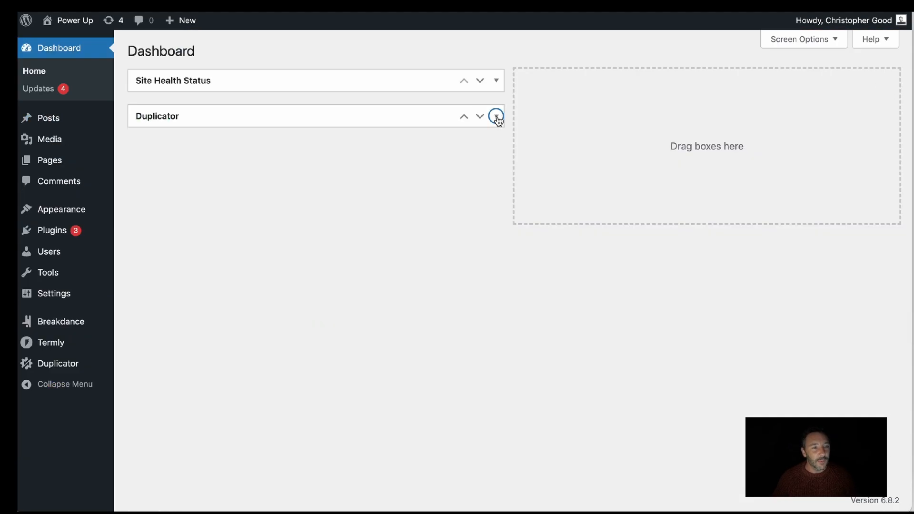
mouse_move(72, 20)
right_click(52, 41)
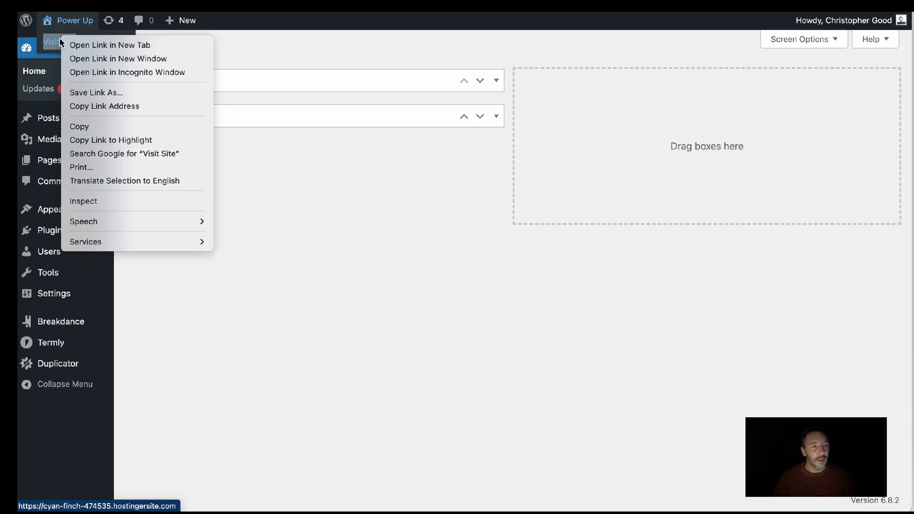
left_click(114, 44)
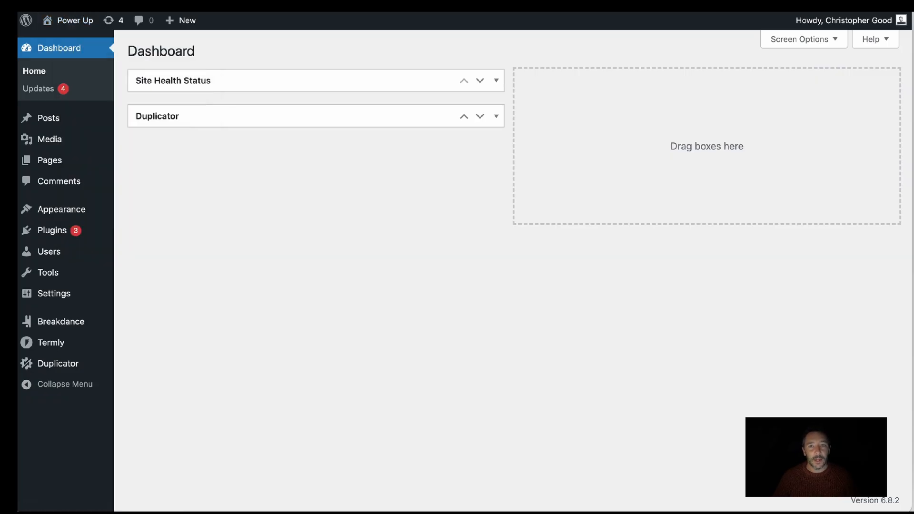
key("ctrl+Tab")
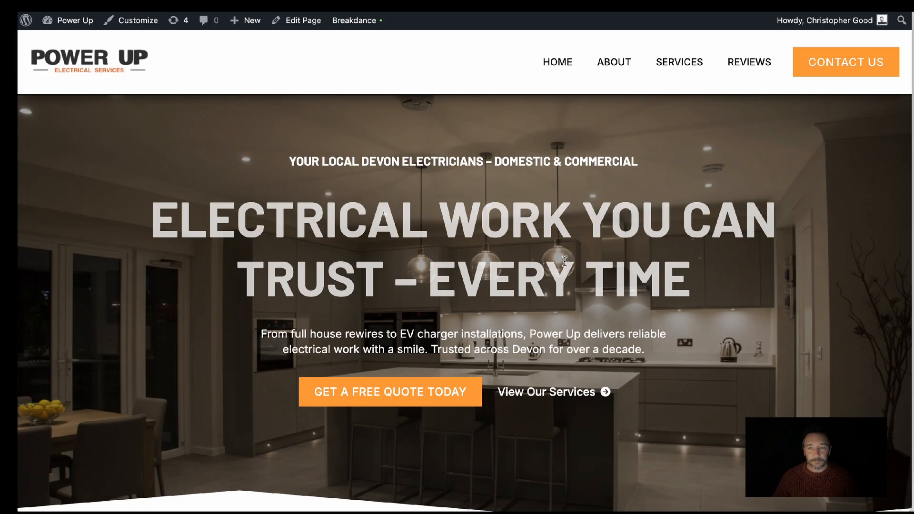
Look through the migrated site's home page and About page to check their content and images
scroll(564, 261, "down", 10)
scroll(564, 261, "down", 3)
scroll(564, 260, "up", 9)
scroll(564, 260, "down", 15)
scroll(564, 261, "down", 15)
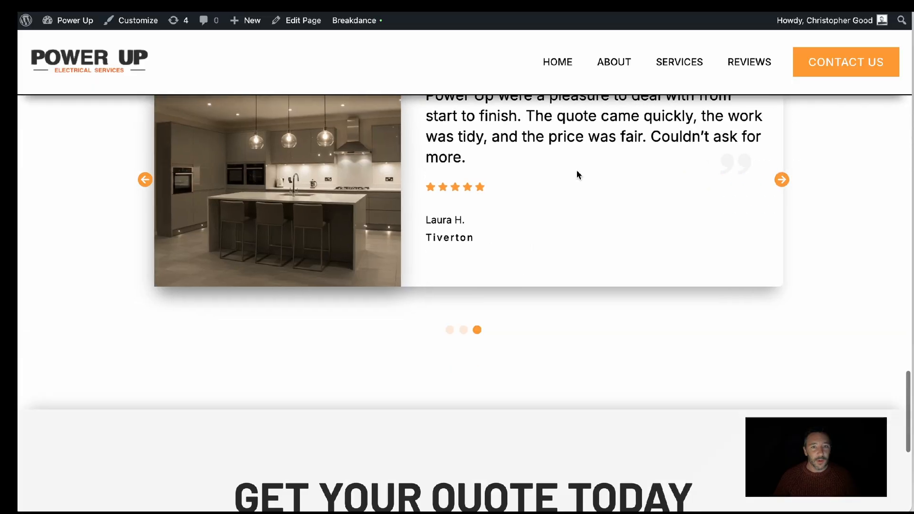
left_click(623, 63)
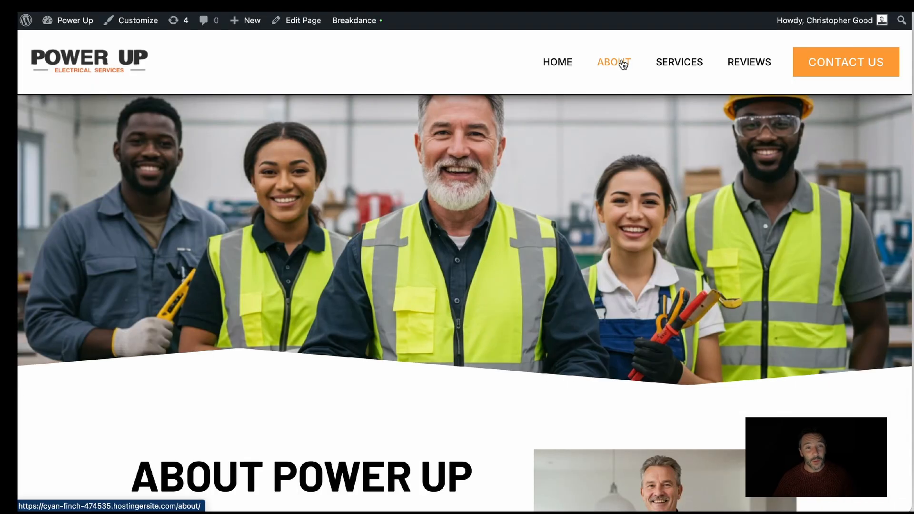
scroll(494, 197, "down", 7)
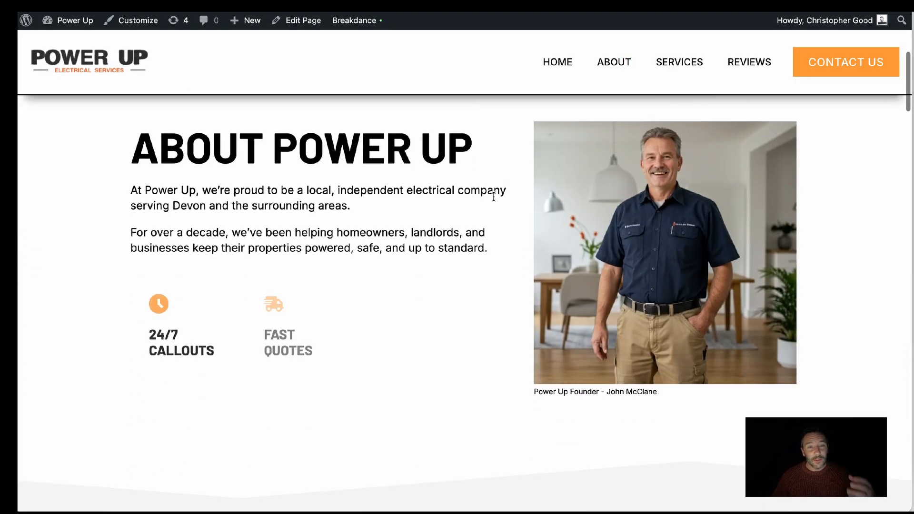
scroll(493, 197, "down", 12)
scroll(493, 201, "down", 9)
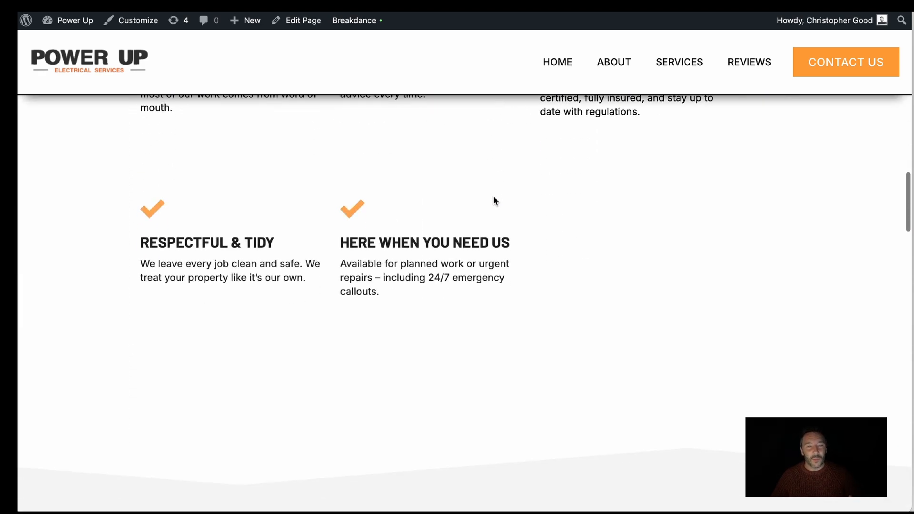
scroll(494, 197, "down", 7)
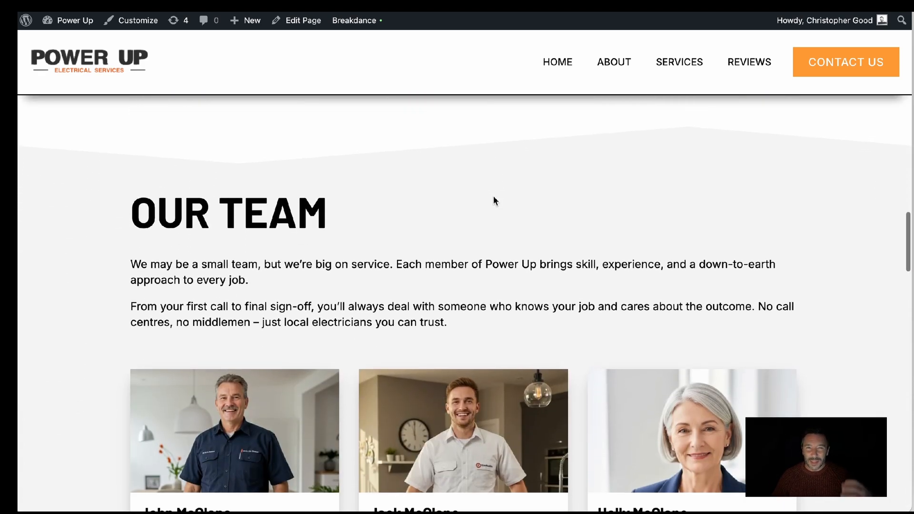
scroll(493, 195, "down", 11)
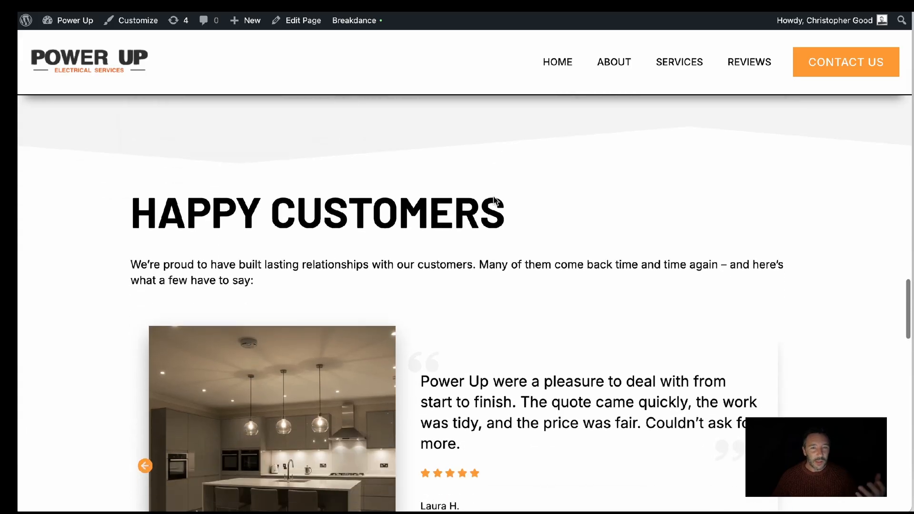
Check the content of the migrated site's Services and Reviews pages
scroll(493, 195, "down", 4)
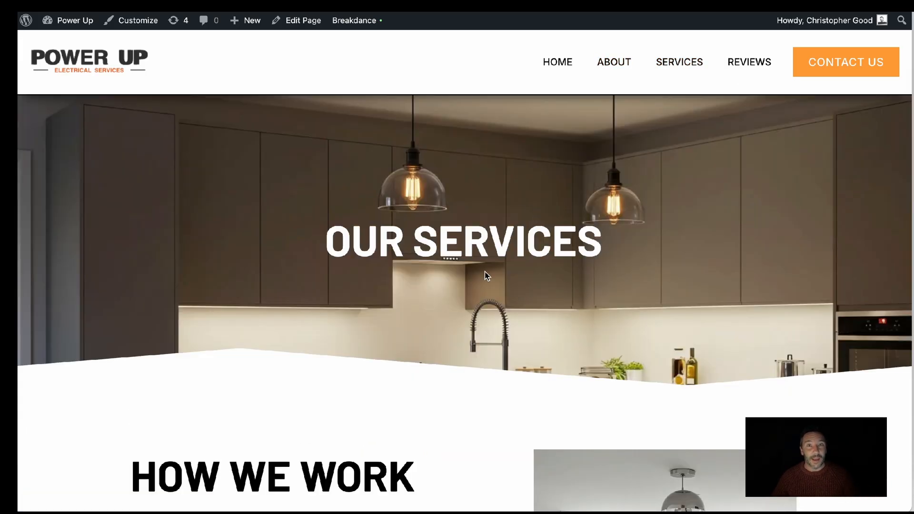
scroll(486, 275, "down", 14)
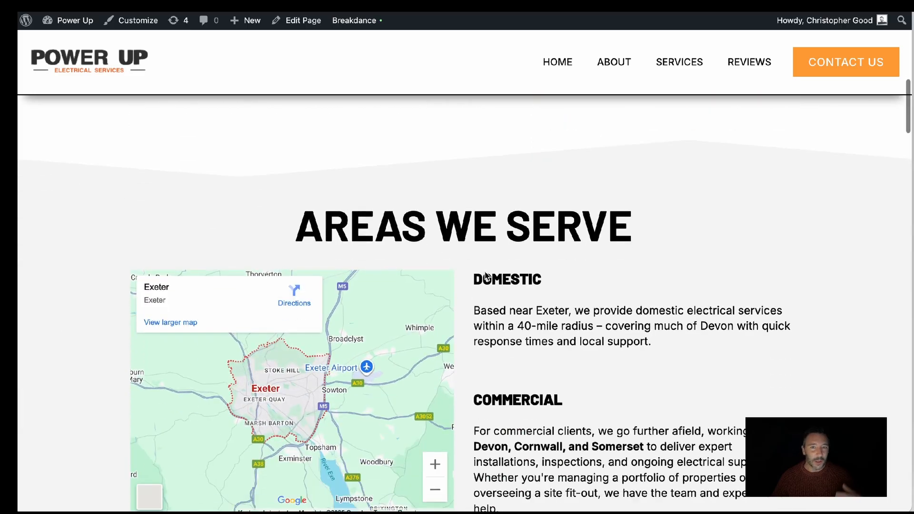
scroll(485, 275, "down", 12)
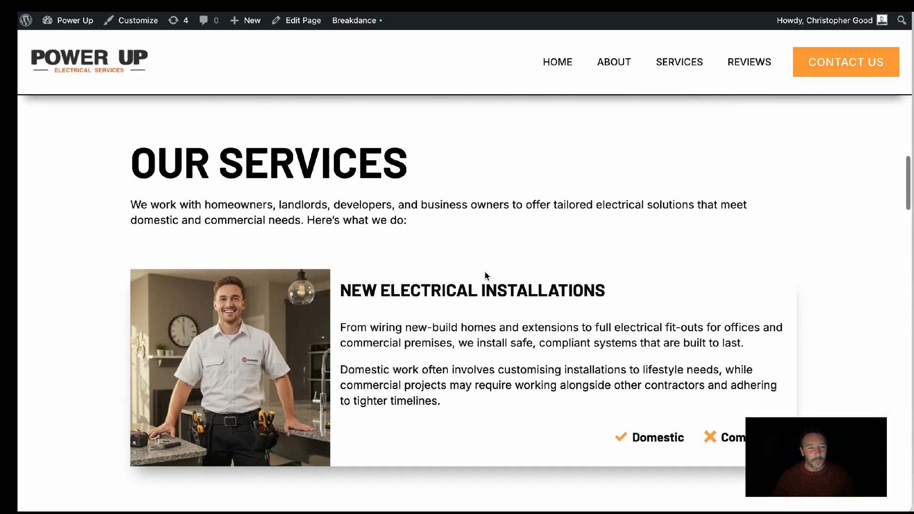
scroll(484, 275, "down", 15)
scroll(485, 271, "down", 18)
left_click(770, 63)
scroll(555, 269, "down", 15)
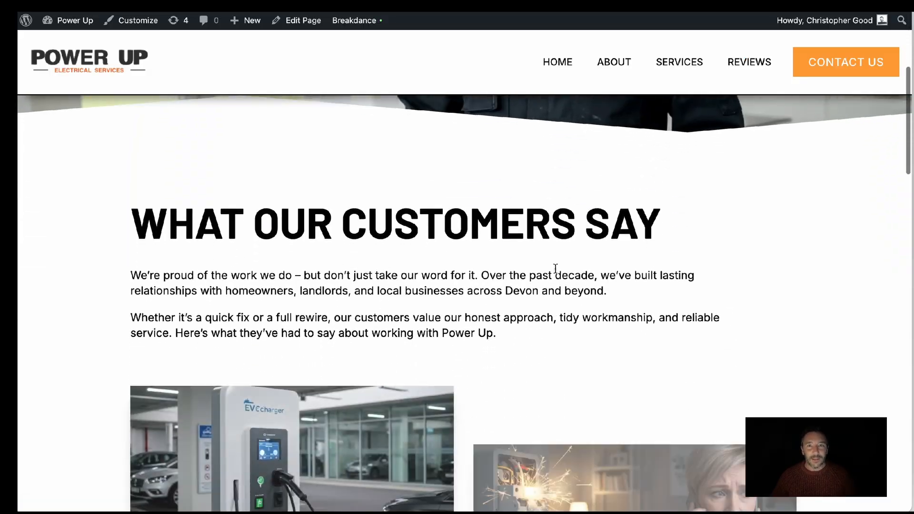
Look through the customer testimonials on the Reviews page and return to the Power Up home page
scroll(555, 268, "down", 10)
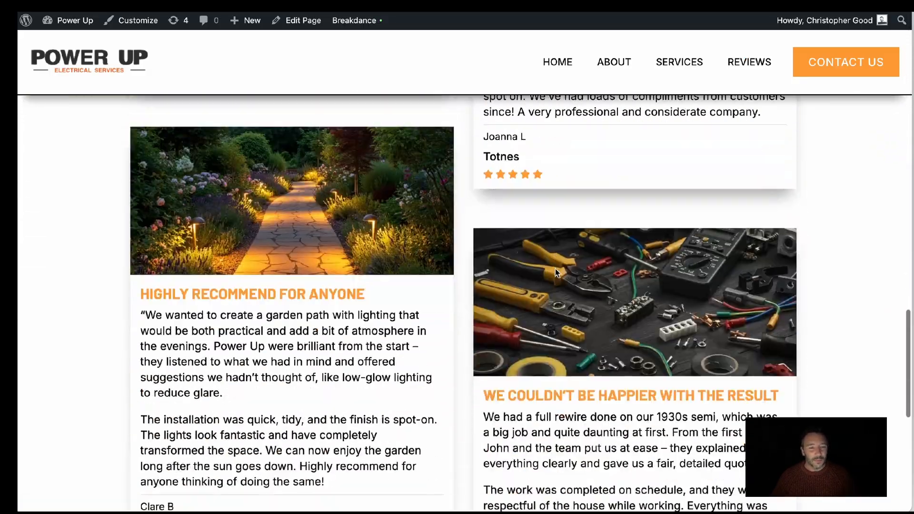
scroll(555, 269, "up", 9)
scroll(555, 268, "up", 15)
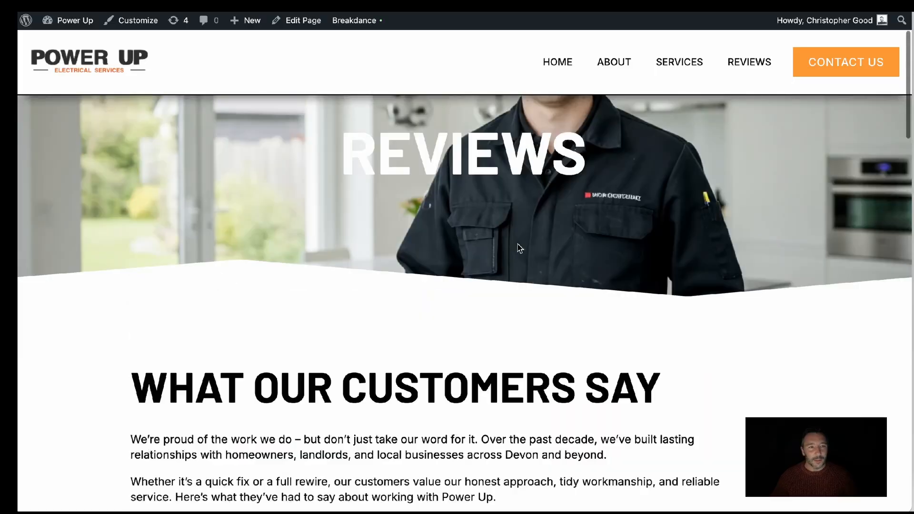
left_click(109, 68)
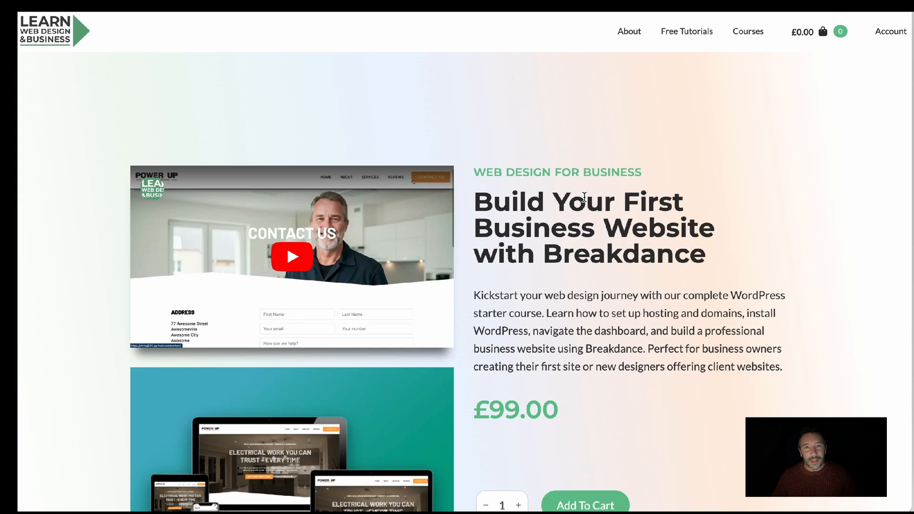
View the product page of the Build Your First Business Website with Breakdance course
scroll(527, 404, "down", 1)
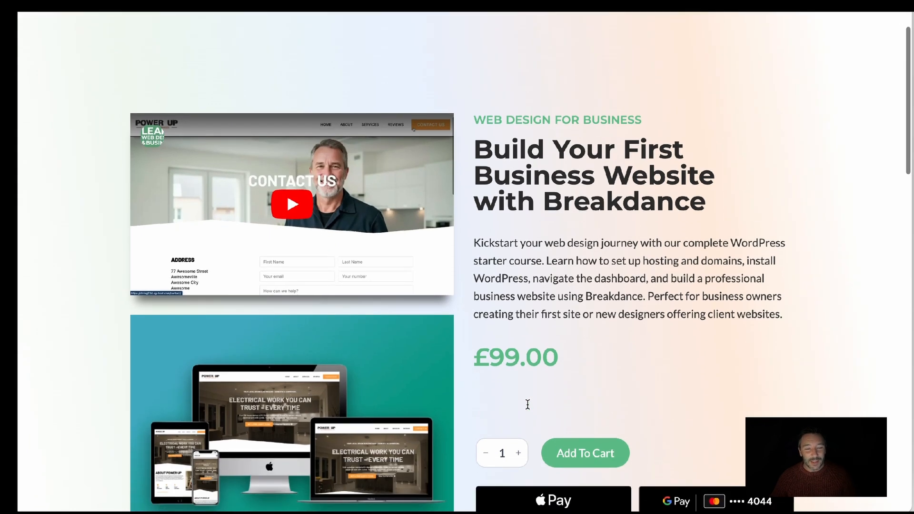
scroll(534, 345, "up", 1)
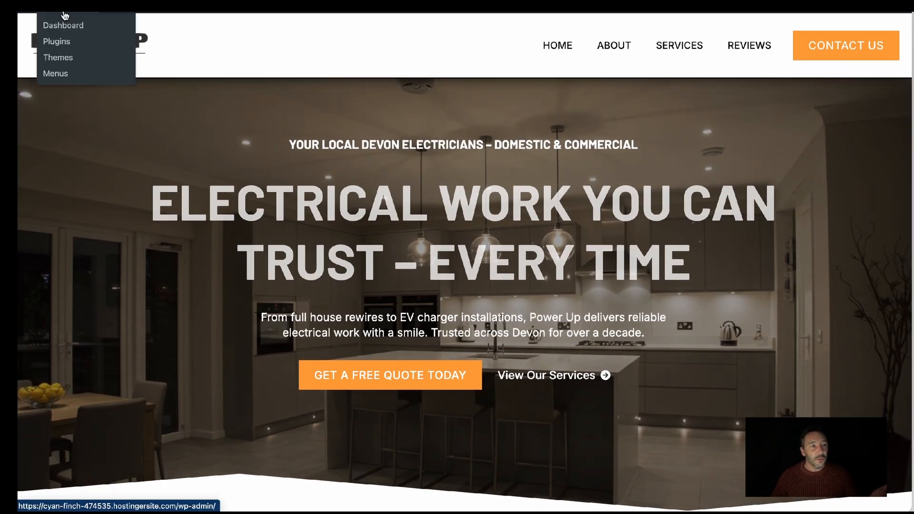
Visit the migrated site's WordPress dashboard, return to its front end and test the About page link
left_click(62, 25)
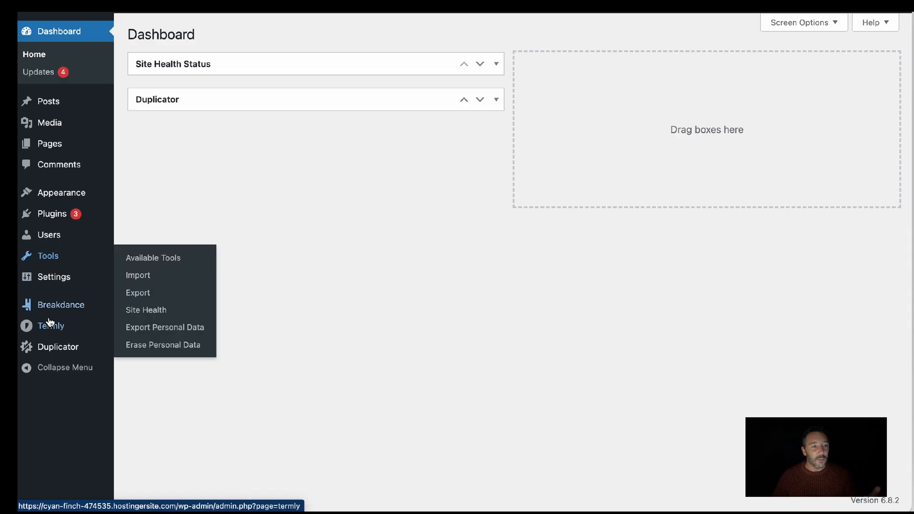
mouse_move(62, 280)
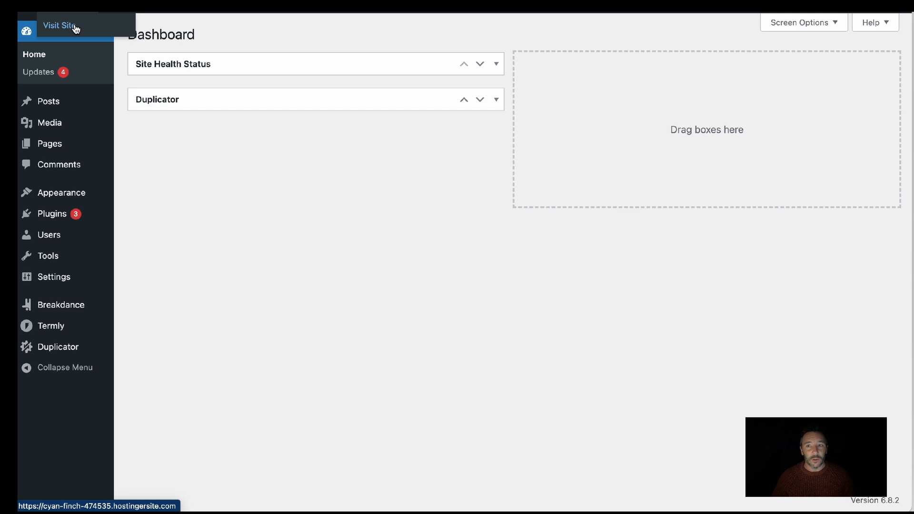
left_click(75, 29)
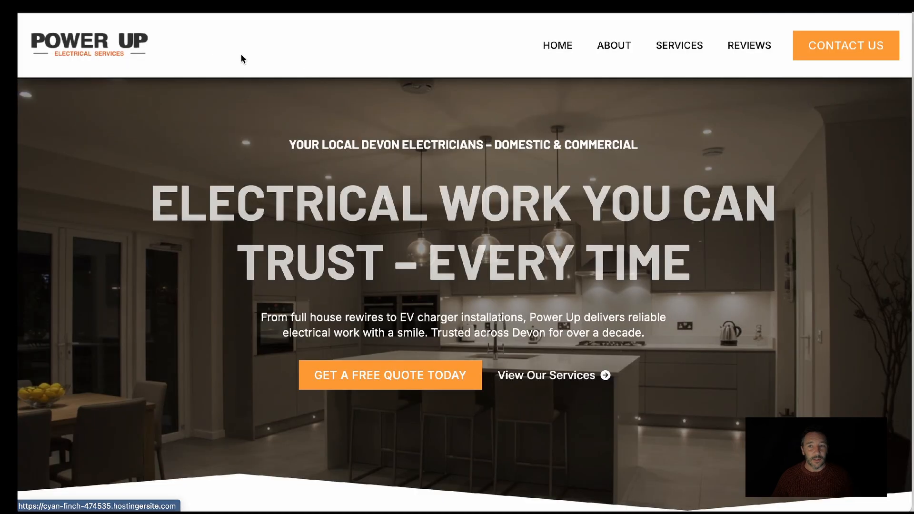
left_click(622, 49)
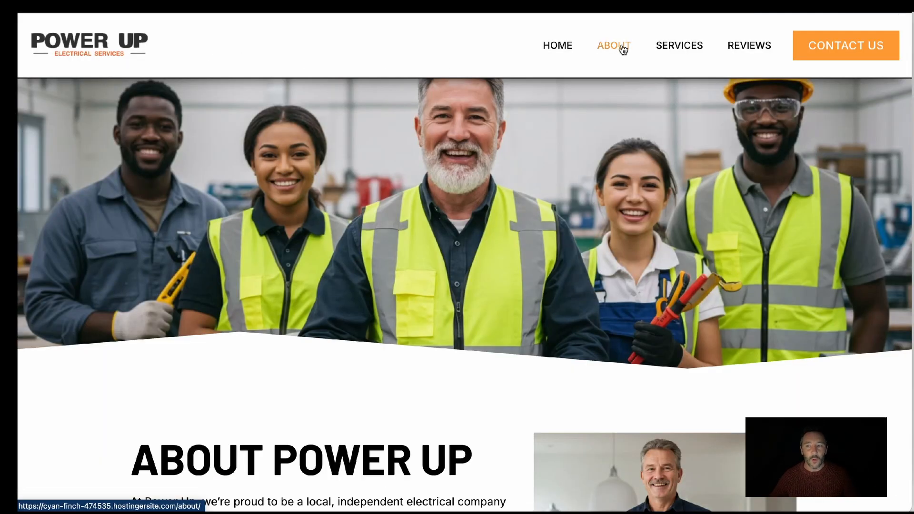
key("alt+Left")
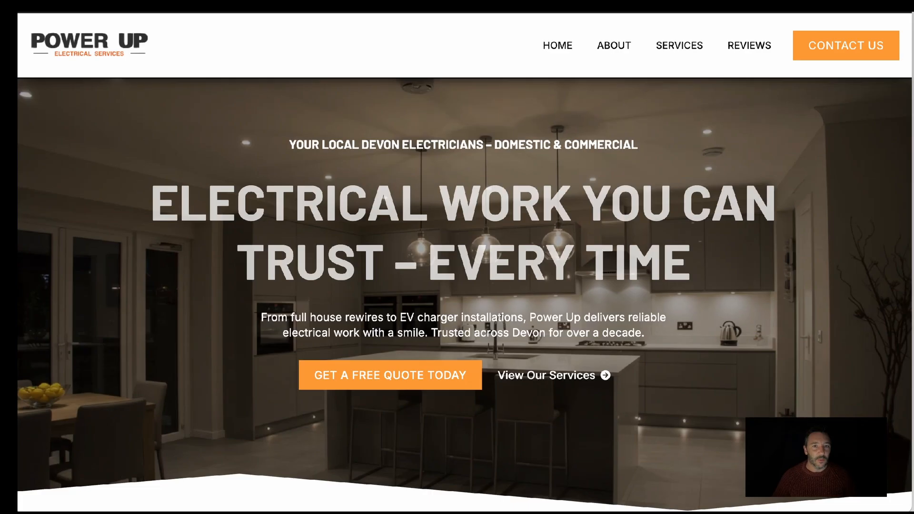
Open the Permalink settings of the chrisg234.sg-host.com site and save them with the Post name structure
left_click(69, 25)
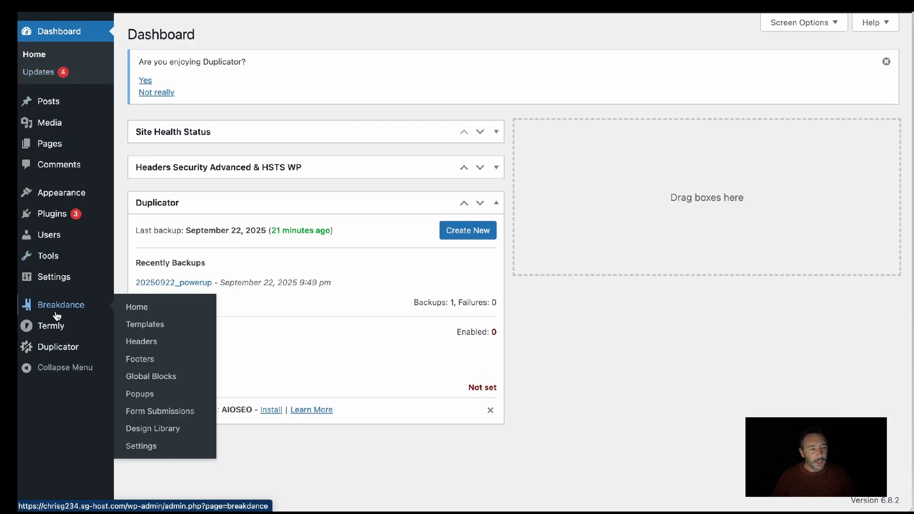
left_click(143, 366)
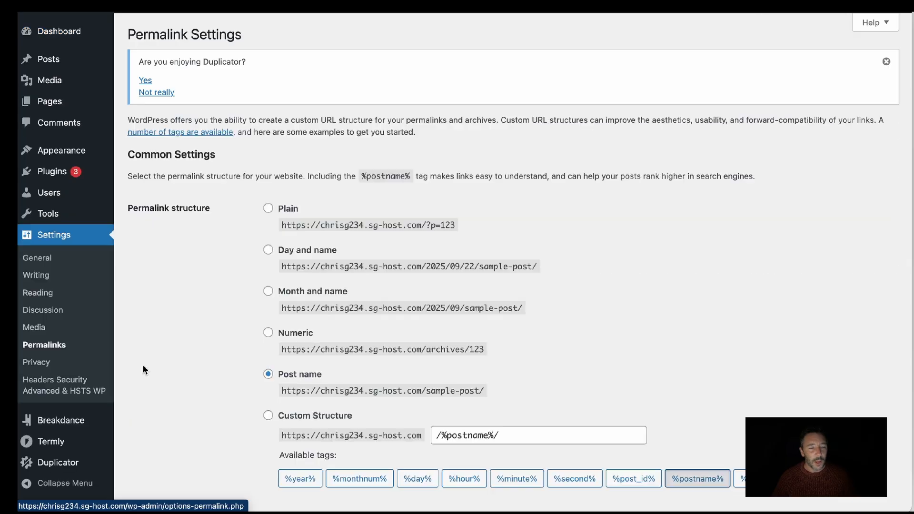
scroll(220, 270, "down", 5)
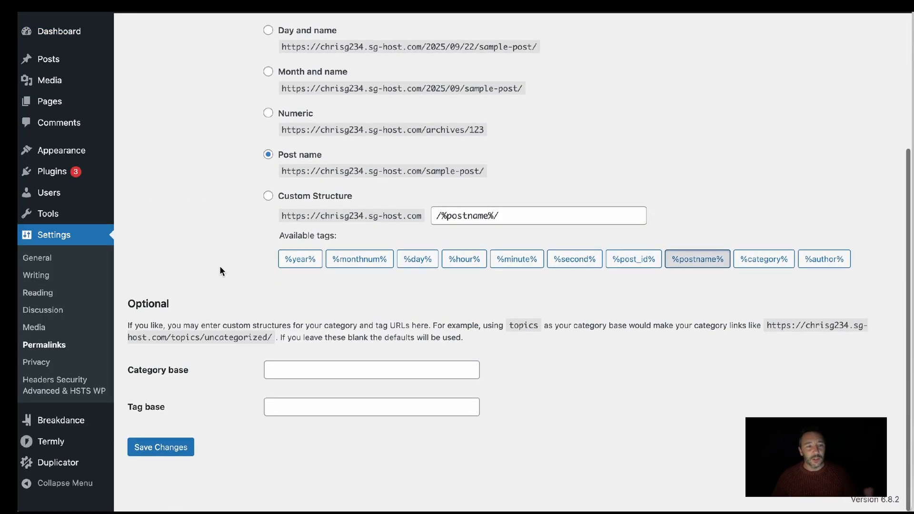
left_click(162, 447)
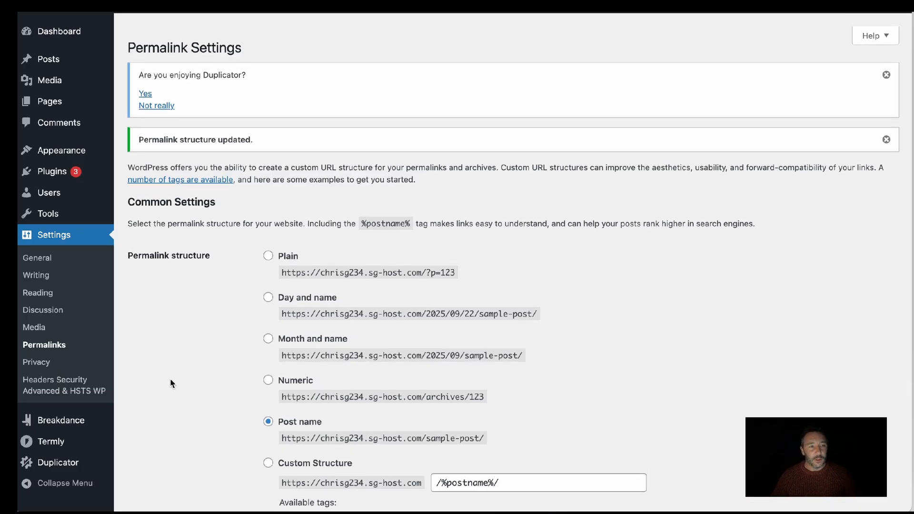
mouse_move(66, 6)
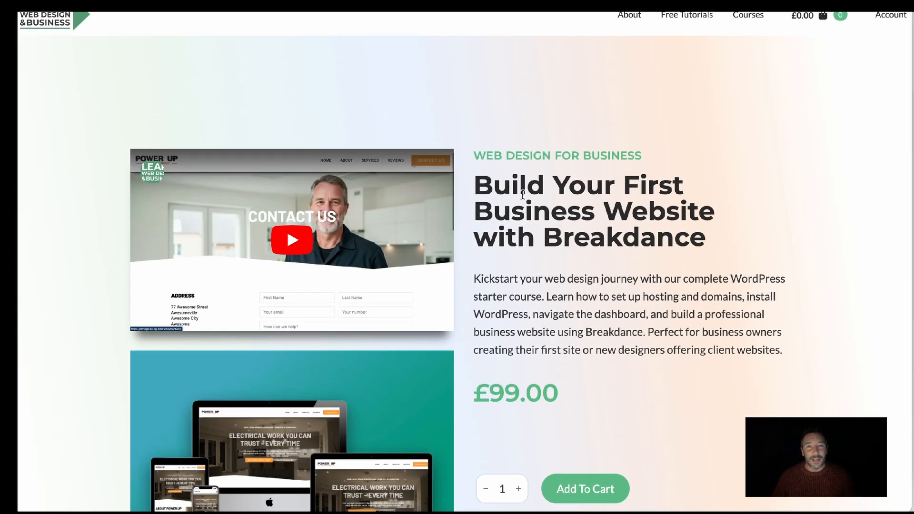
Review the Breakdance course page's description, price and purchase options
scroll(486, 394, "down", 1)
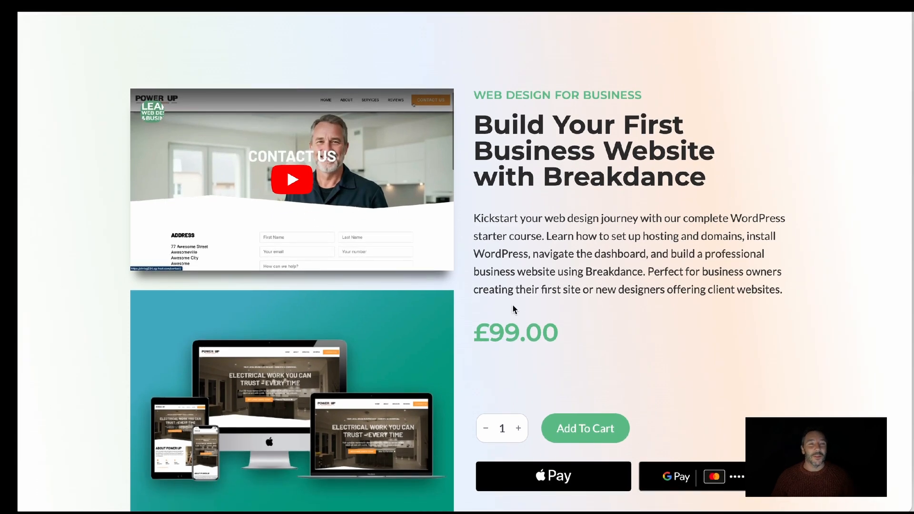
scroll(514, 310, "down", 1)
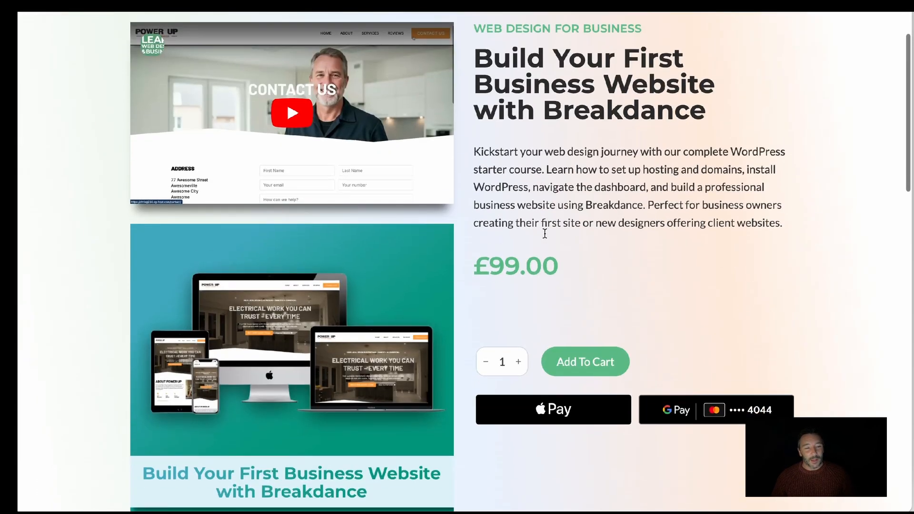
scroll(544, 233, "down", 1)
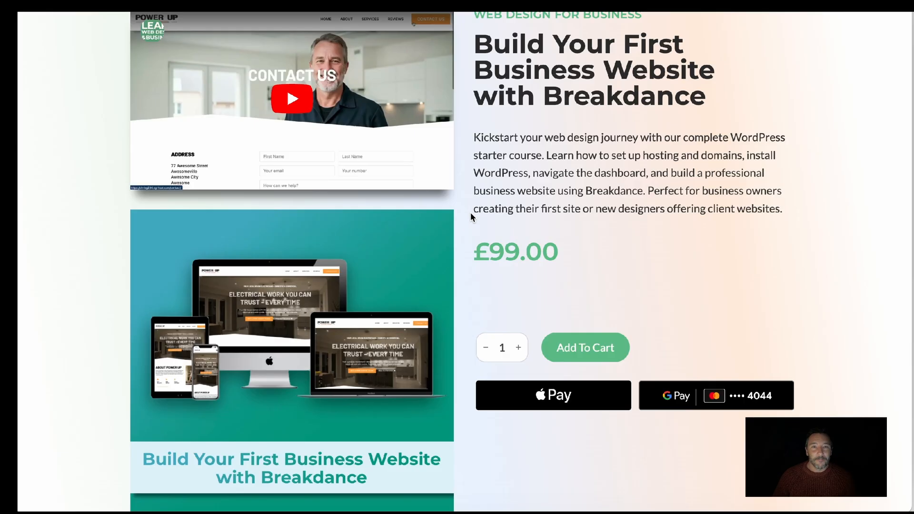
scroll(470, 212, "up", 1)
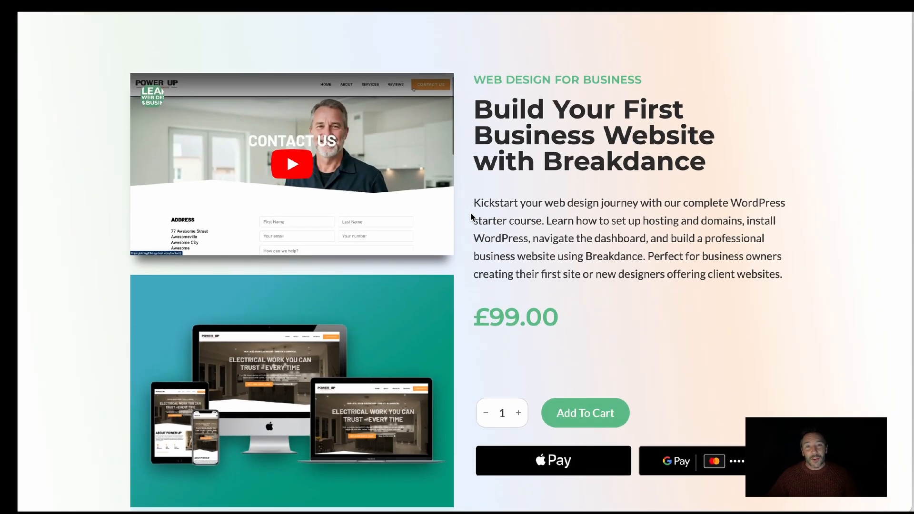
scroll(470, 213, "up", 1)
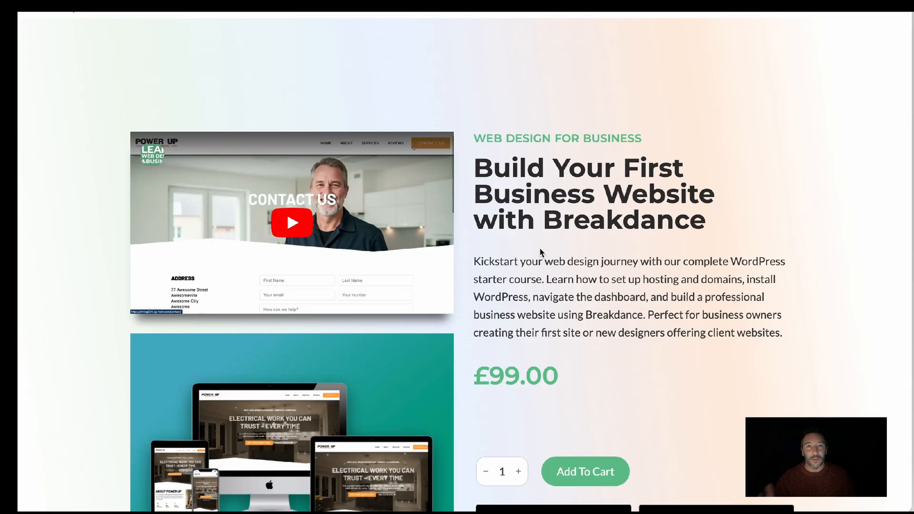
scroll(540, 252, "up", 1)
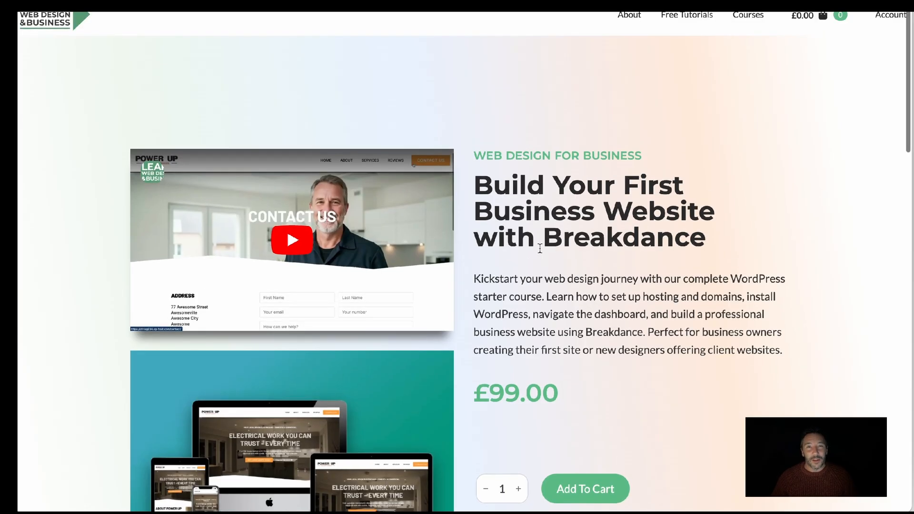